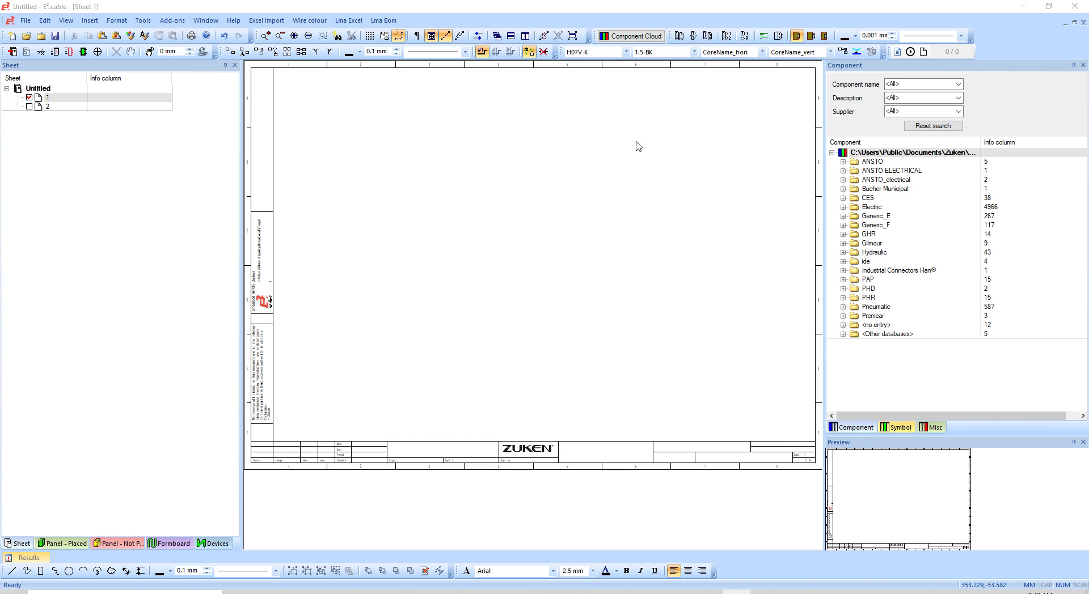
Open the Select Database dialog for the component database root
click(911, 153)
right_click(911, 156)
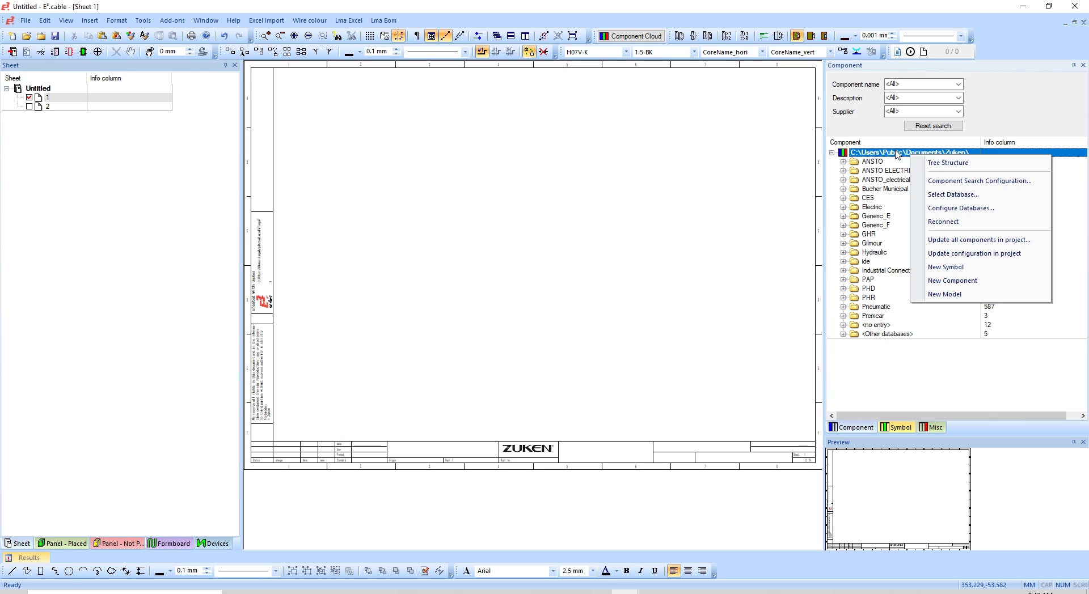
click(930, 195)
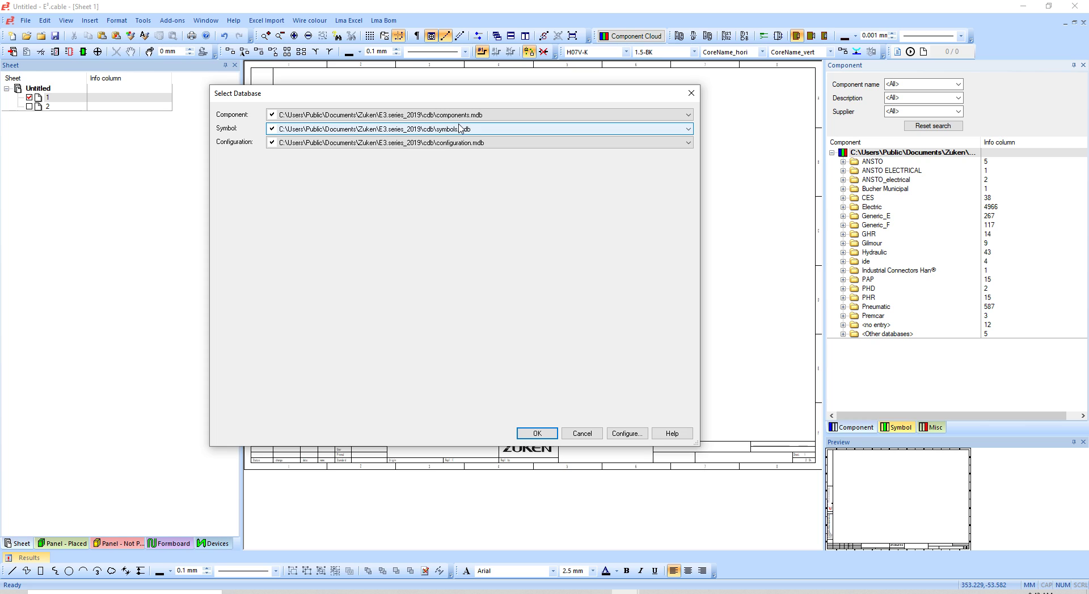
Try HB2019 as the database, then restore the cdb components.mdb database
click(459, 129)
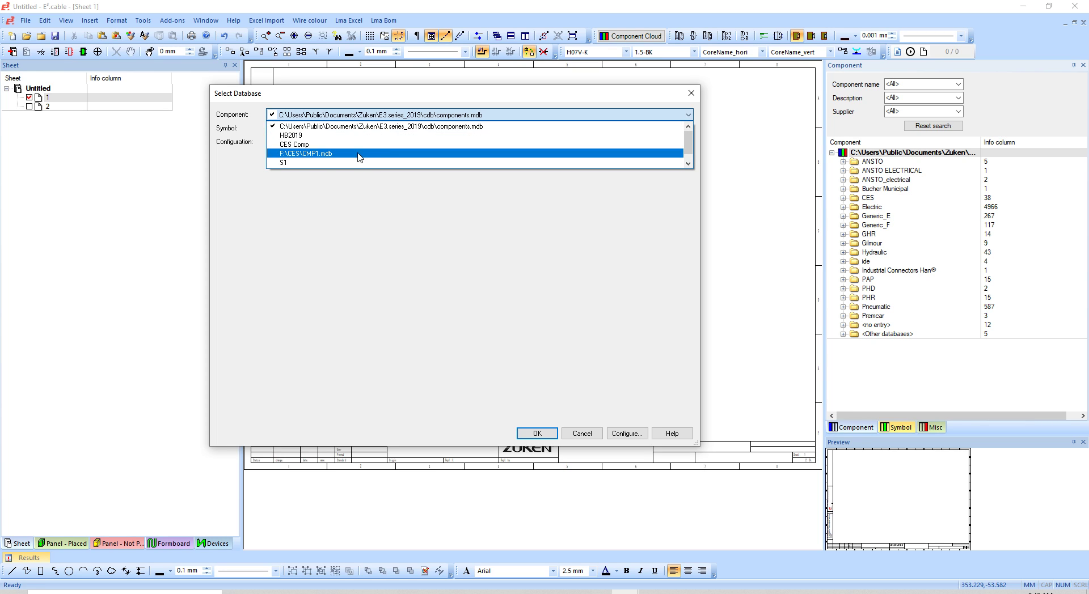
click(322, 138)
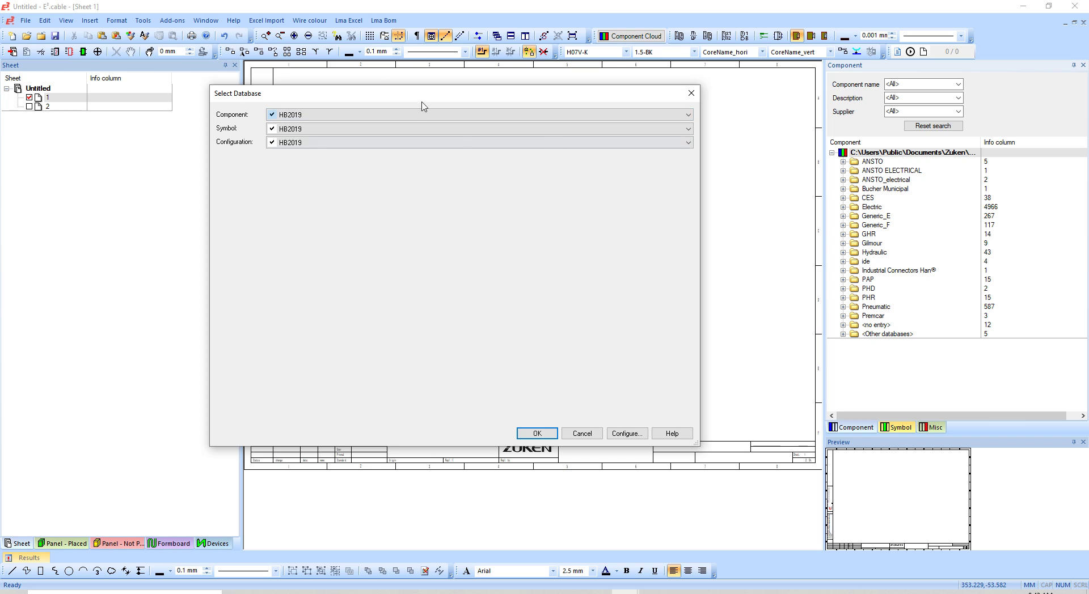
click(301, 145)
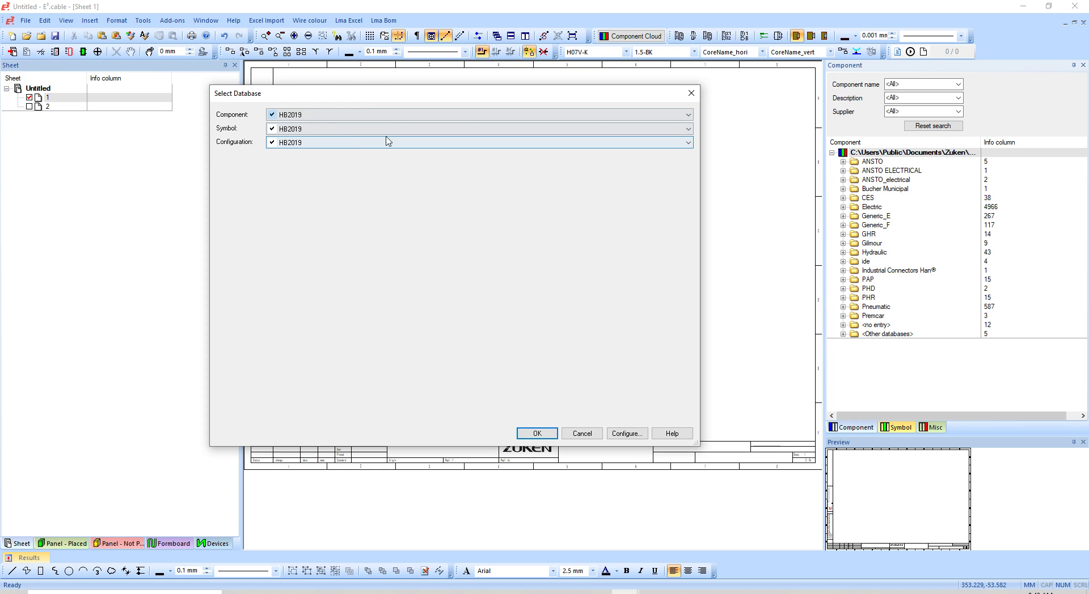
click(527, 115)
scroll(527, 129, up, 1)
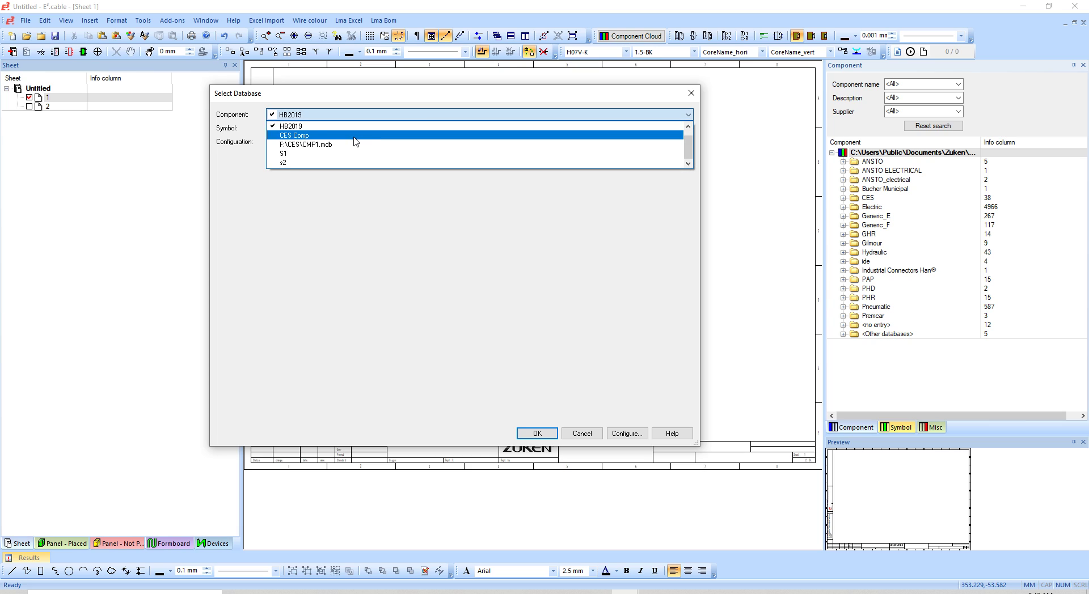
click(340, 126)
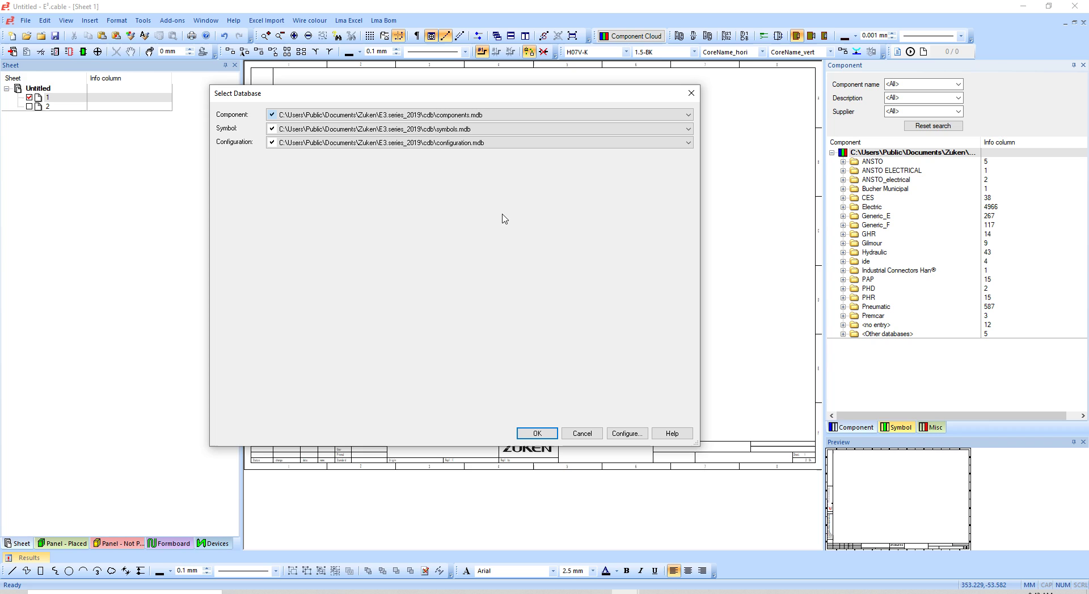
Cancel database selection and start adding a new Office 16.0 Access Database Engine data source
click(580, 435)
right_click(911, 154)
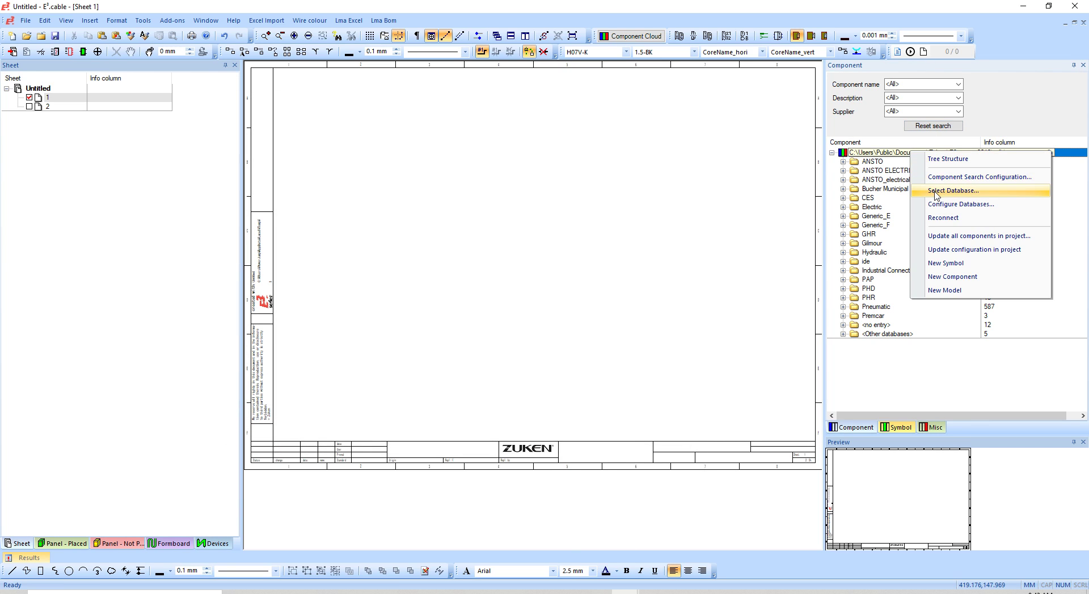
click(948, 203)
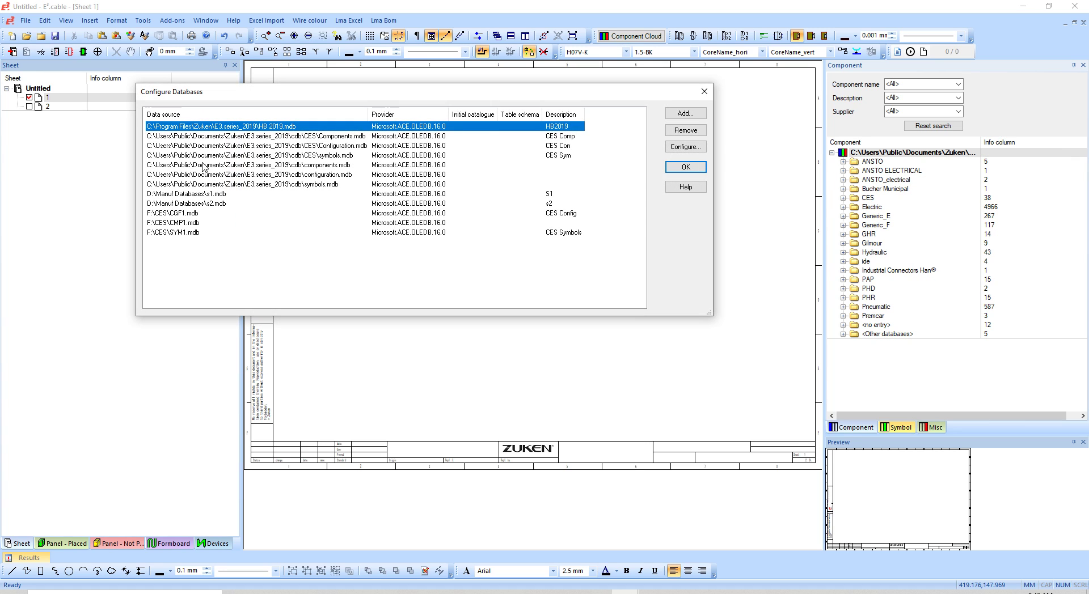
click(685, 114)
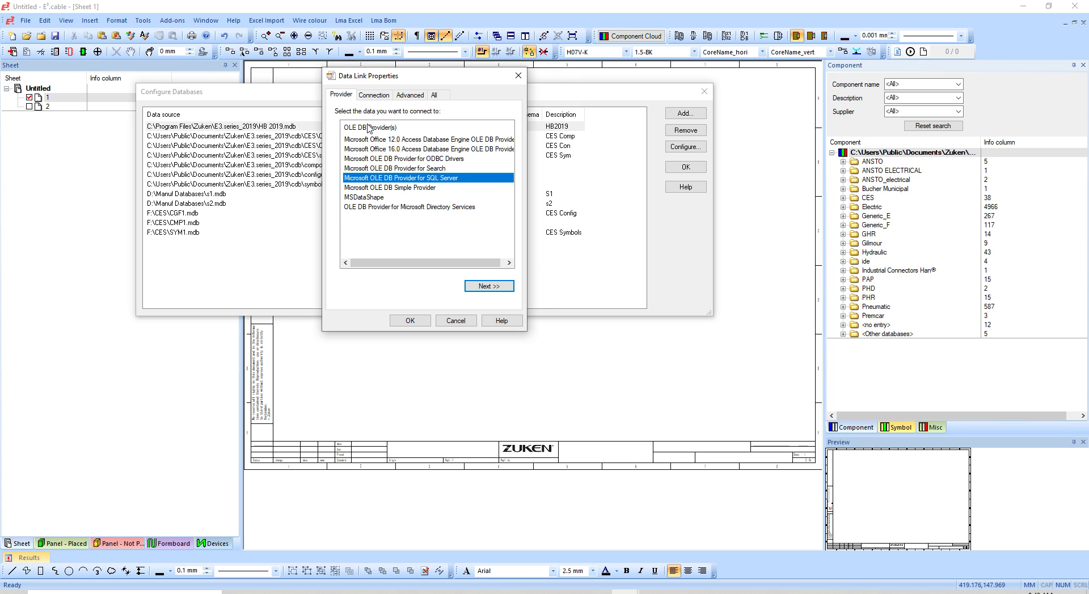
click(404, 149)
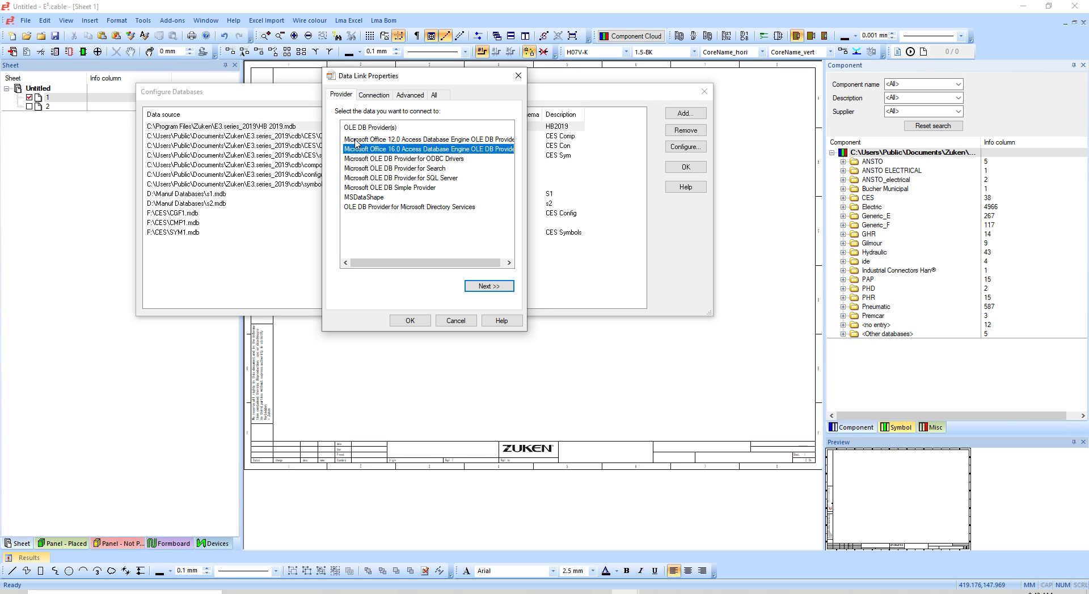
click(482, 287)
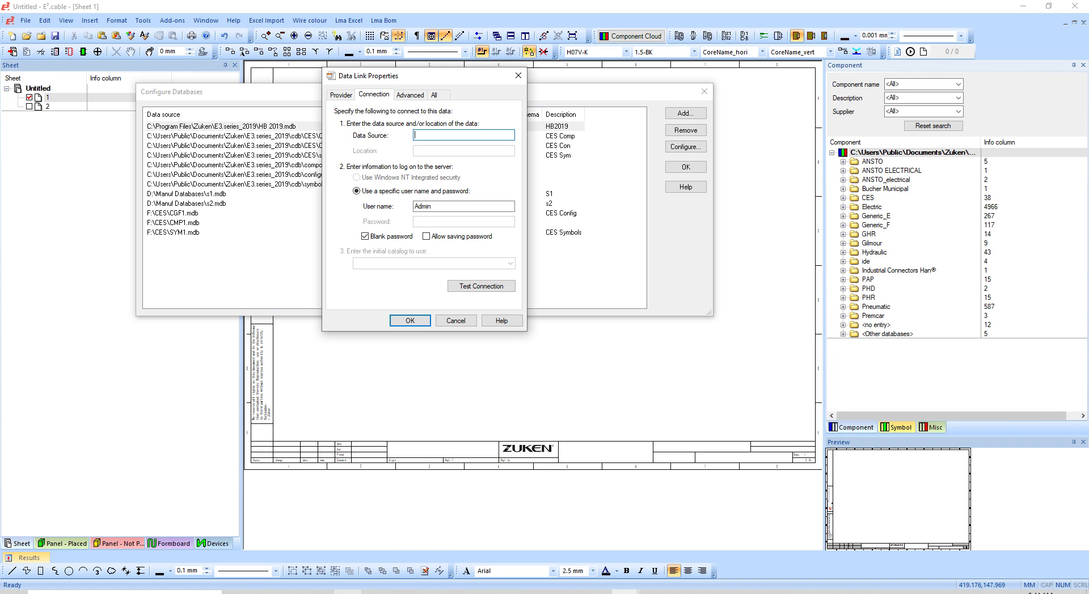
key(alt+Tab)
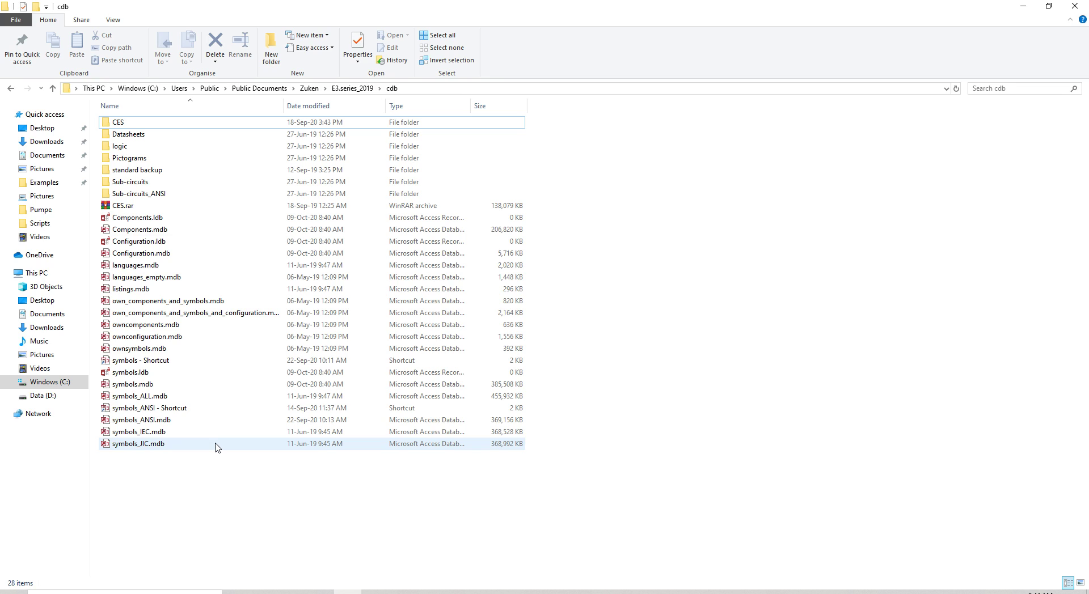
Create a shortcut to Components.mdb in the cdb folder
click(177, 232)
right_click(165, 231)
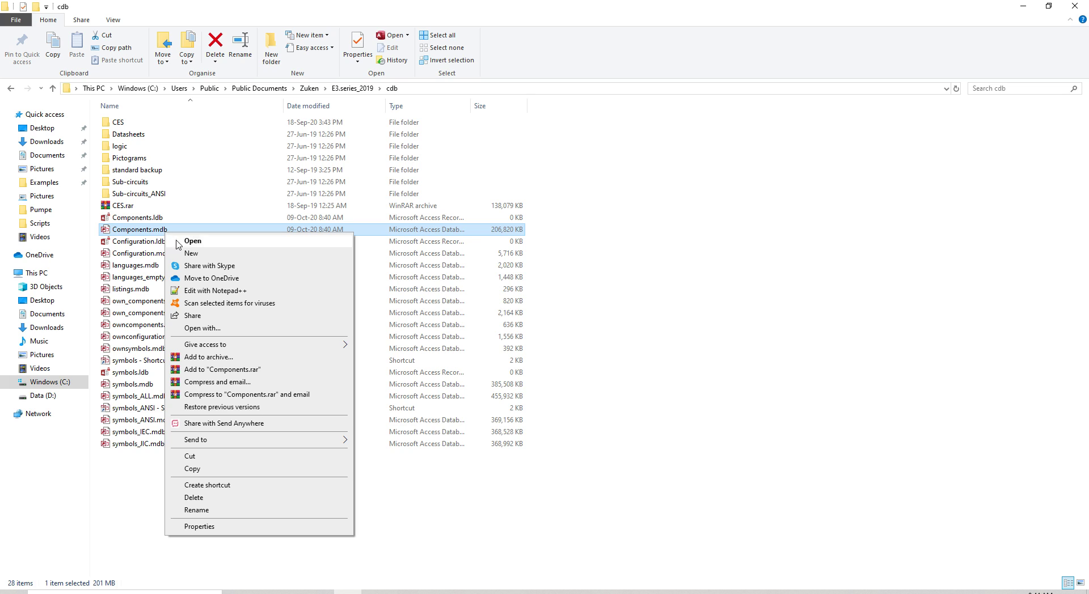
click(250, 485)
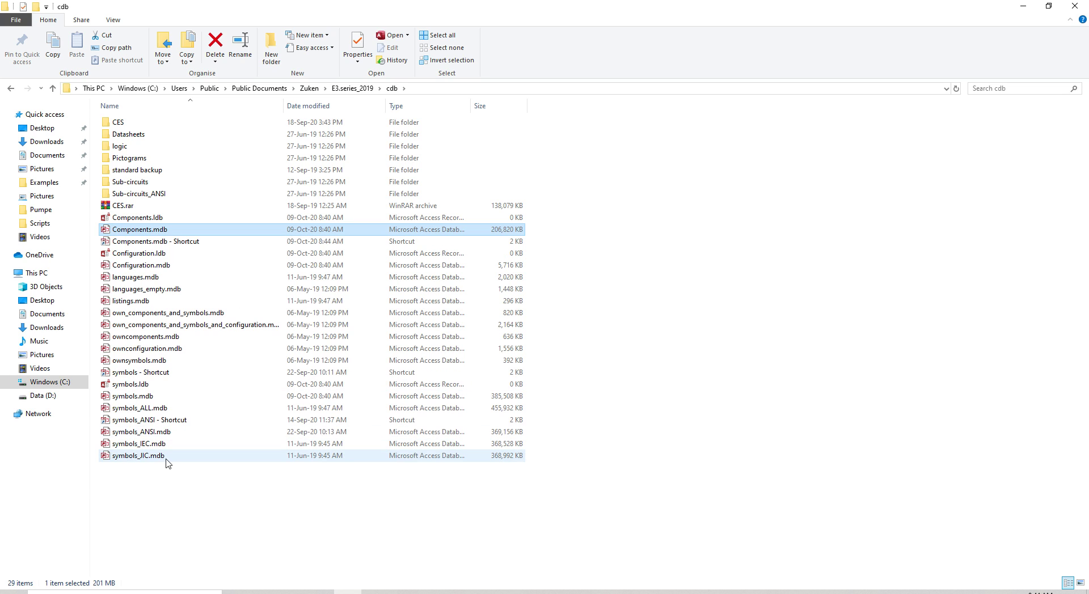
Copy the full Target path from the Components.mdb shortcut's properties
click(154, 243)
right_click(153, 244)
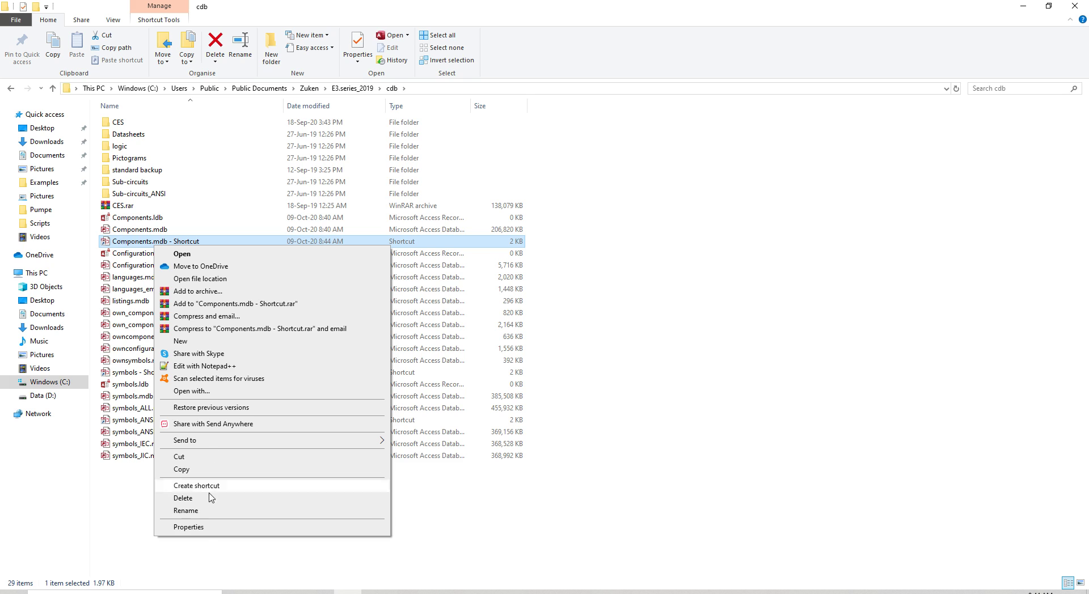
click(188, 527)
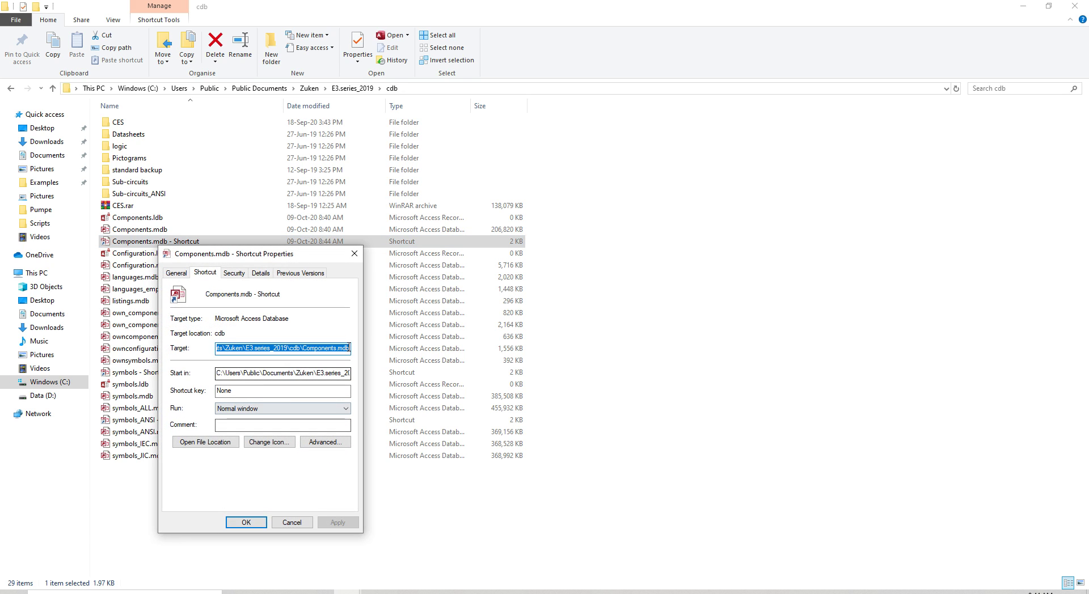
click(344, 350)
key(ctrl+a)
key(ctrl+c)
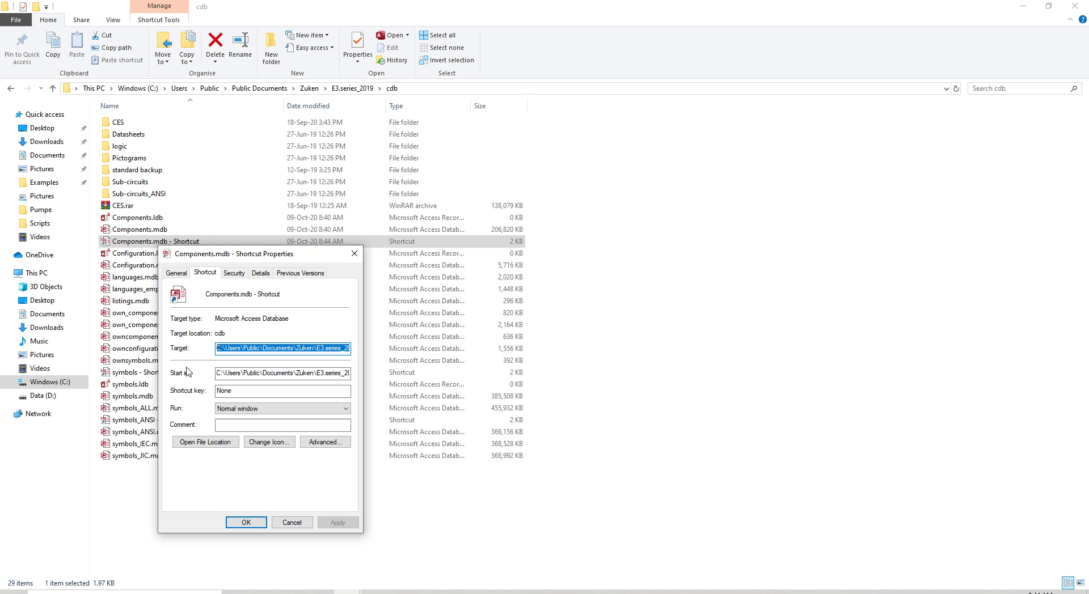
key(Down)
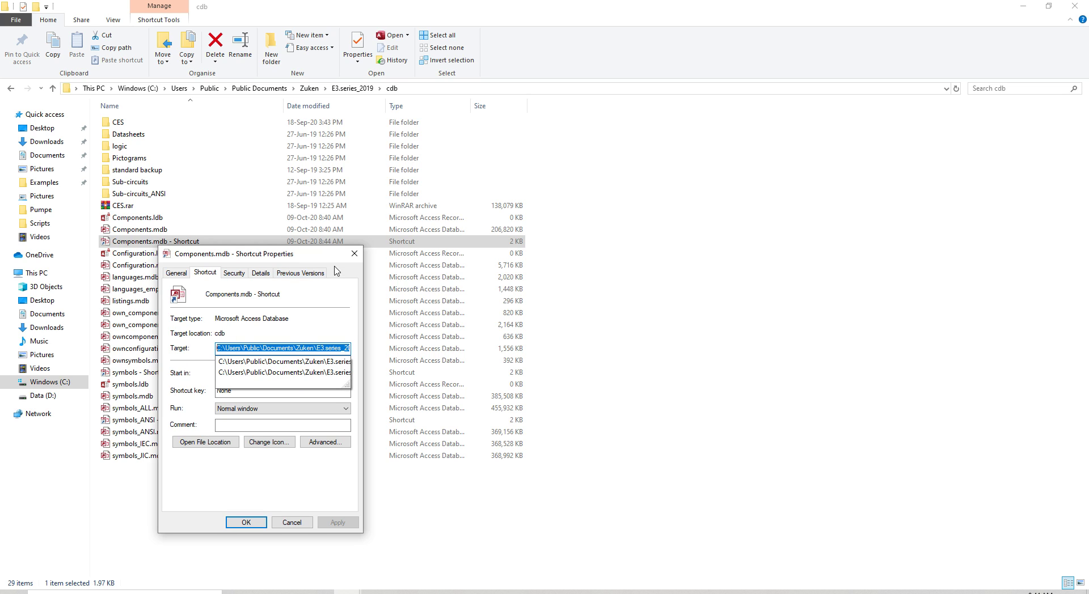
click(354, 255)
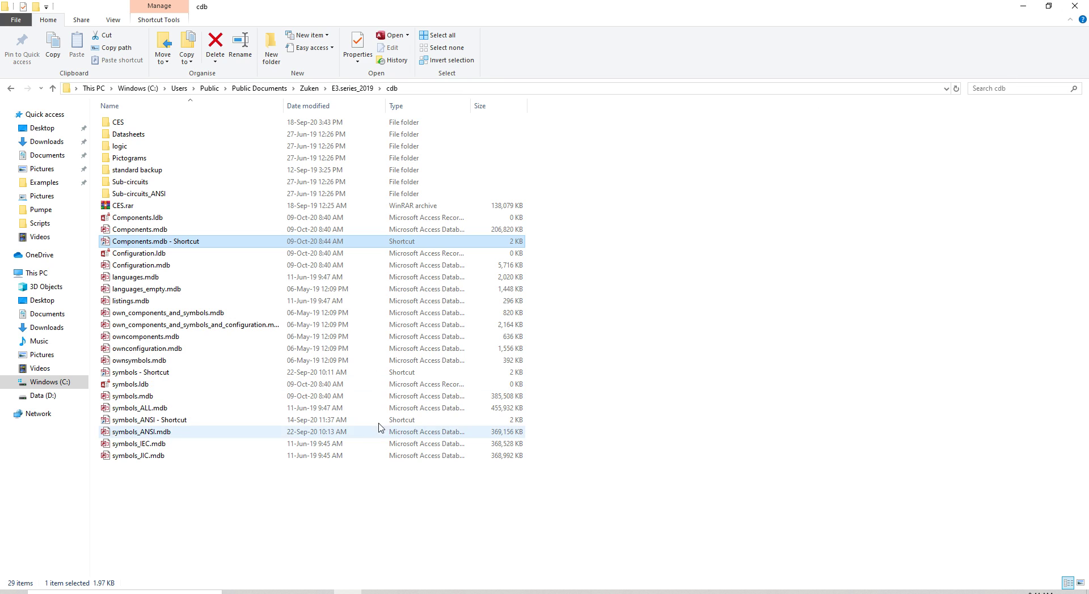
Paste the Components.mdb path as Data Source and finish the wizard with description 'Componets'
click(1023, 6)
right_click(442, 135)
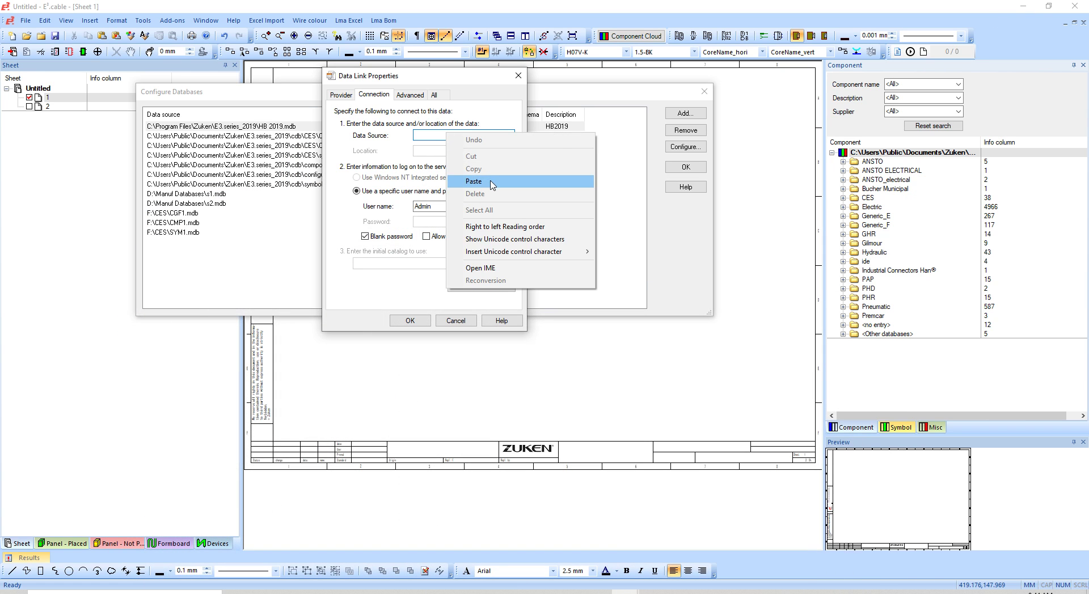
click(473, 182)
click(422, 321)
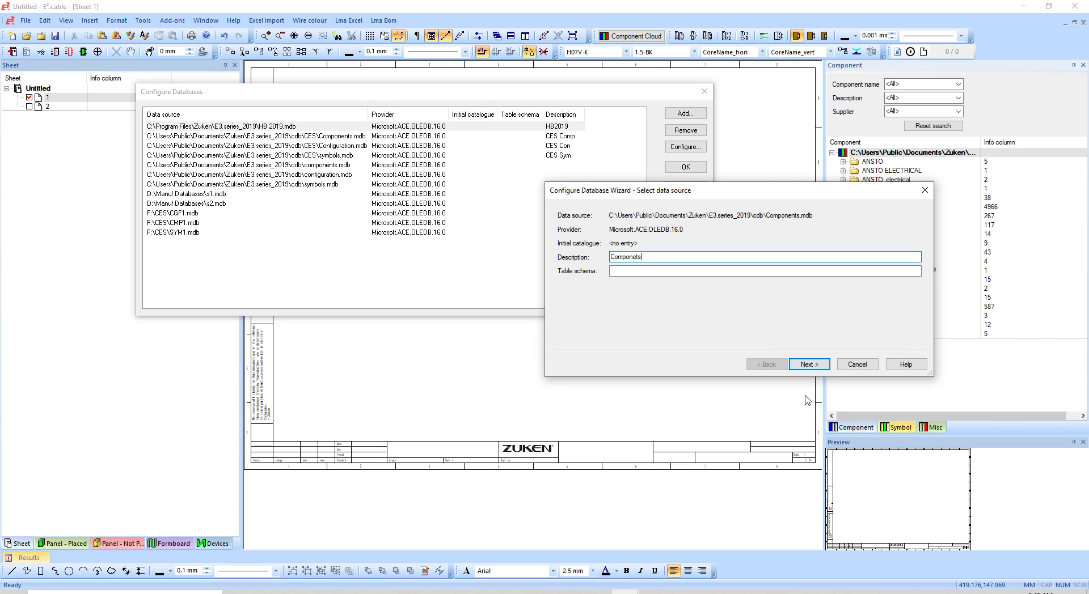
click(809, 364)
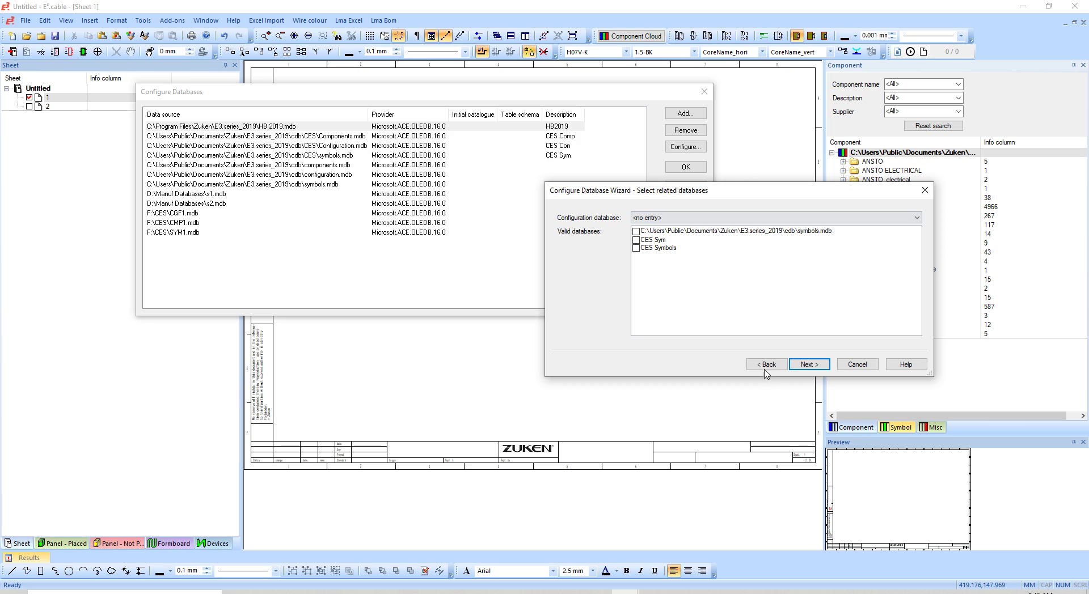
click(824, 368)
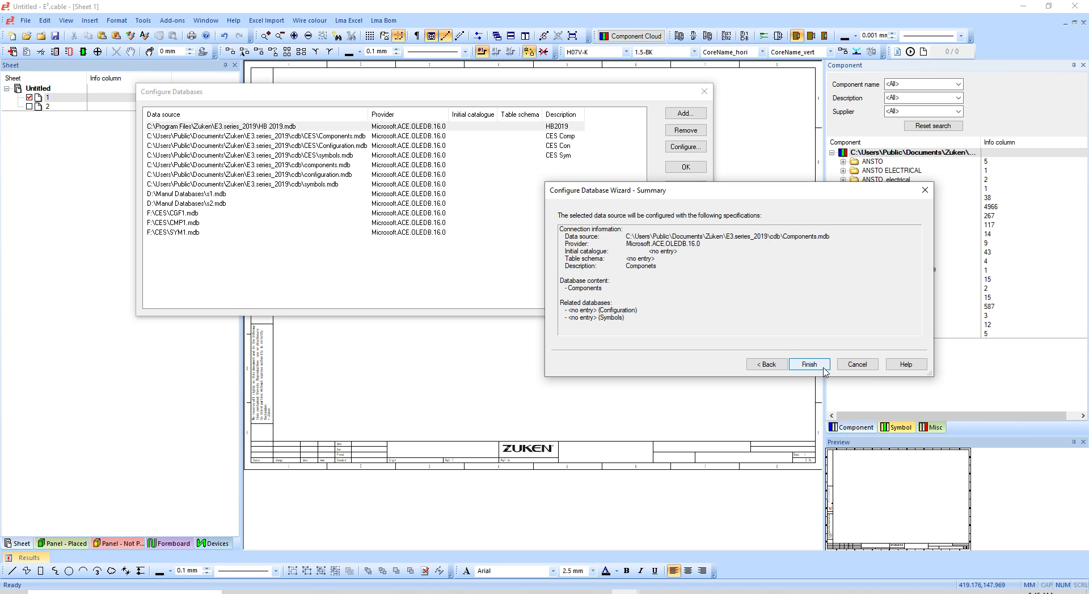
click(817, 366)
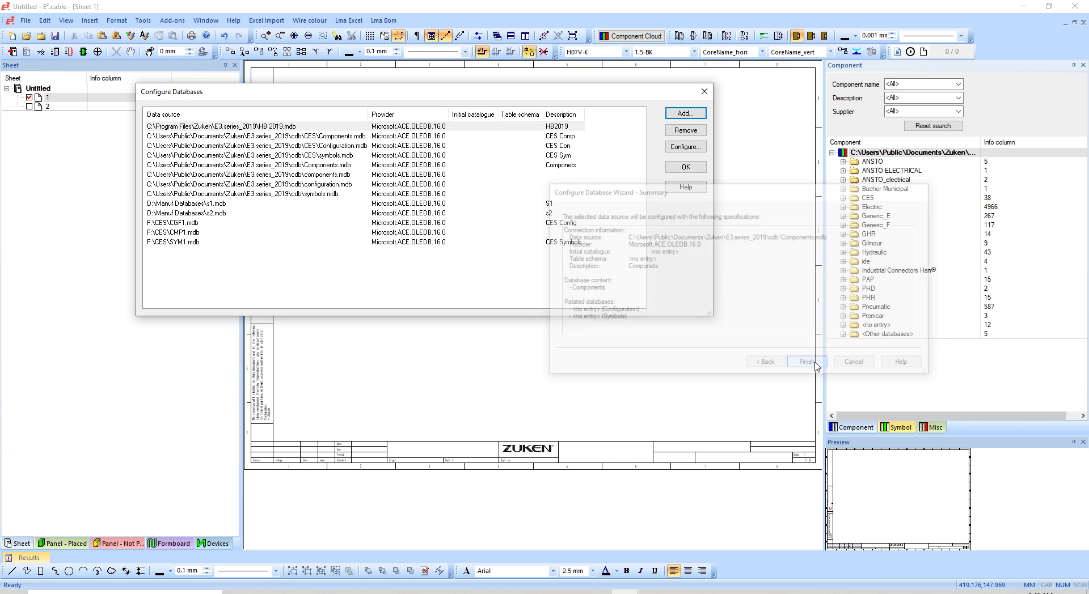
Add an Access Database Engine data source pointing to the cdb symbols.mdb file
click(693, 115)
click(389, 151)
double_click(389, 150)
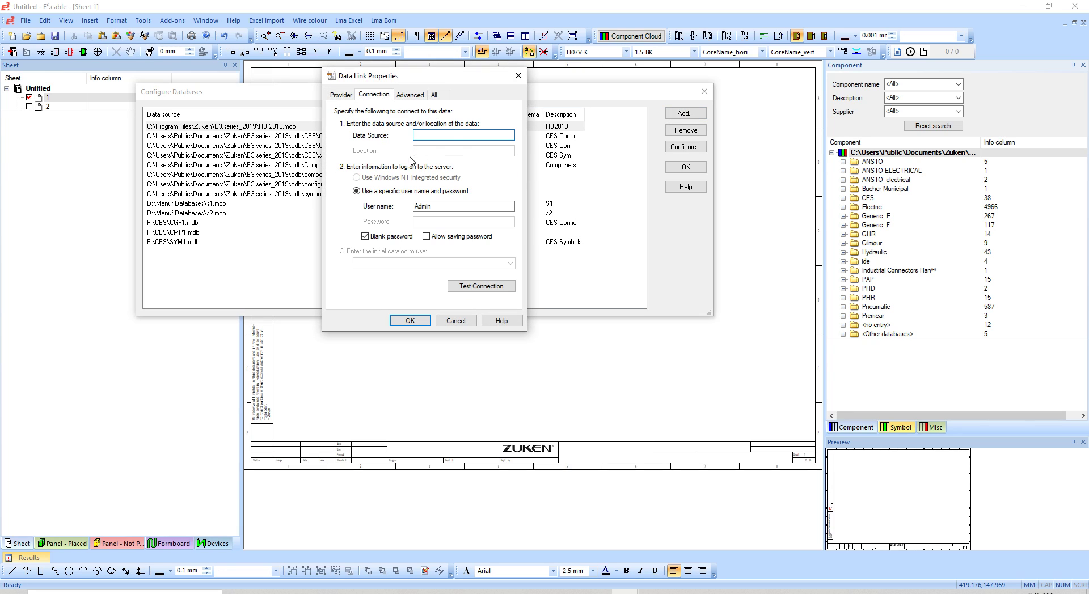
key(ctrl+v)
drag(499, 135, 469, 135)
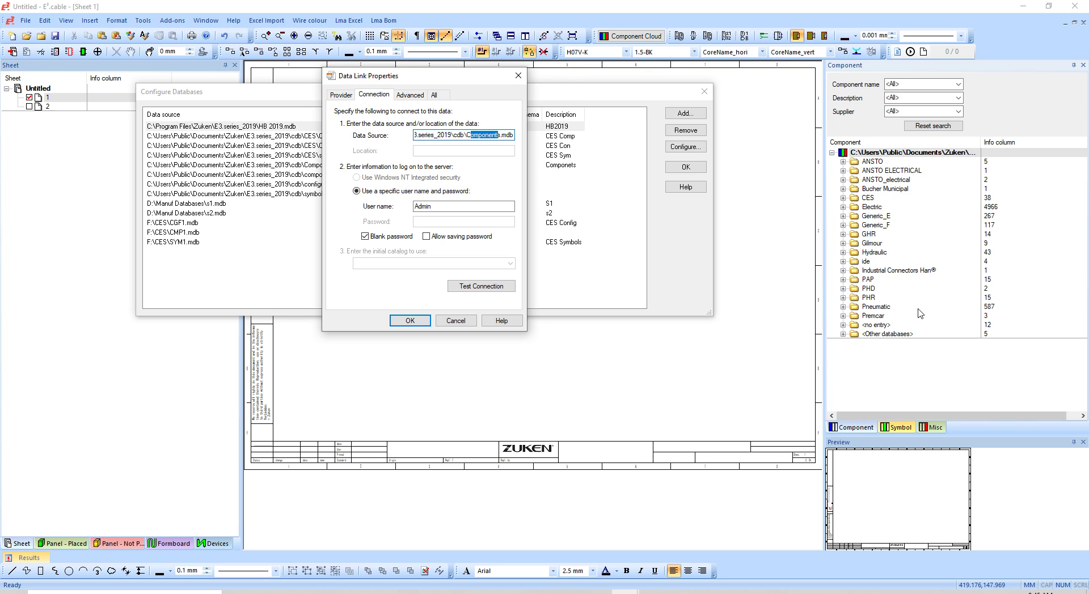
key(BackSpace)
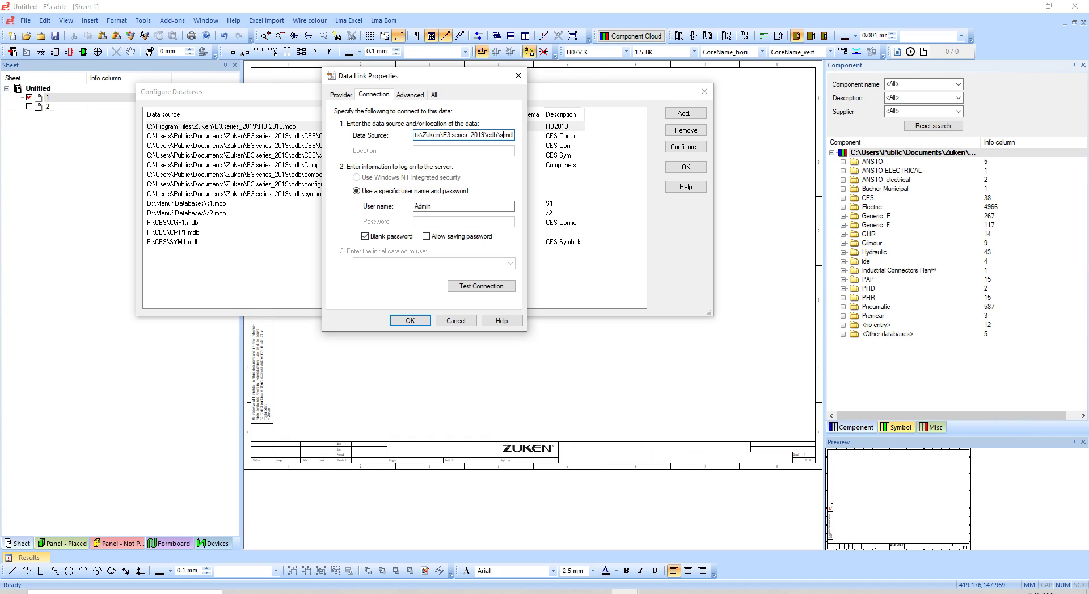
text(ymbols.m)
click(409, 321)
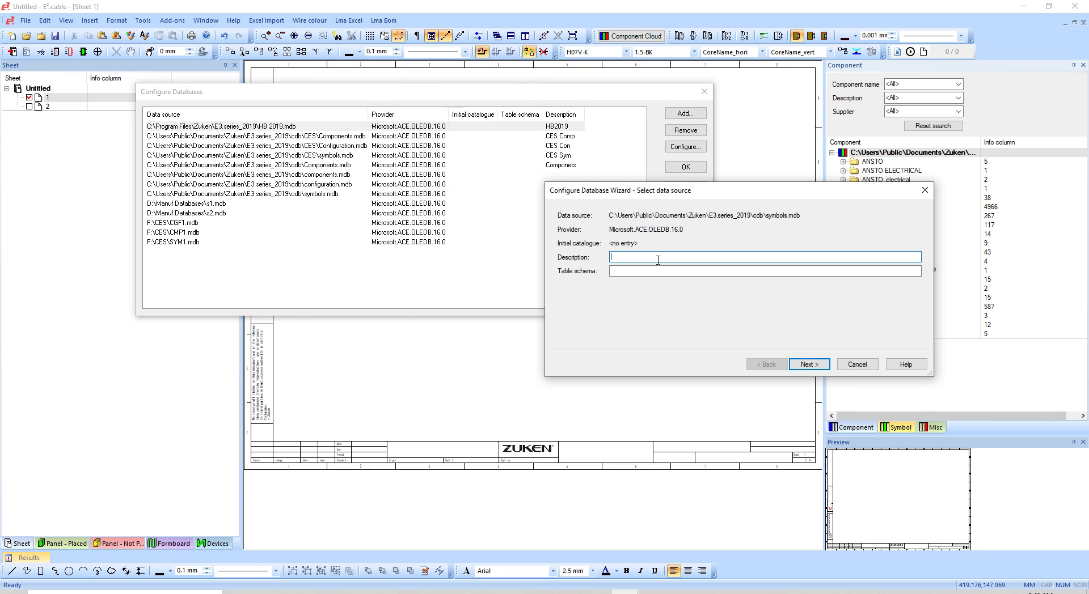
Describe it as 'Symbols', relate it to Componets, and finish the wizard
text(Symbols)
click(812, 365)
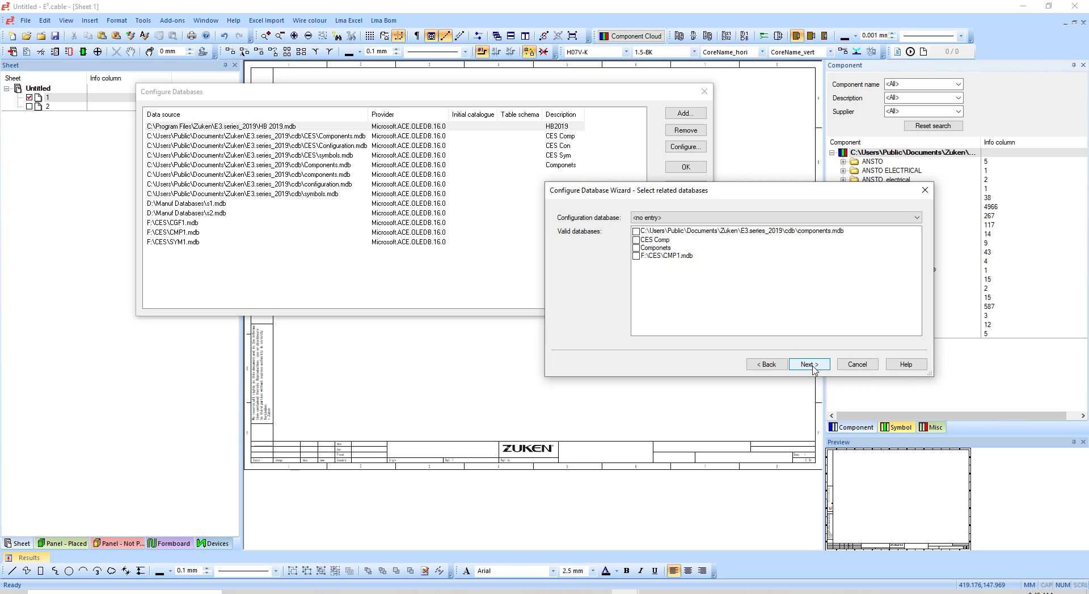
click(638, 248)
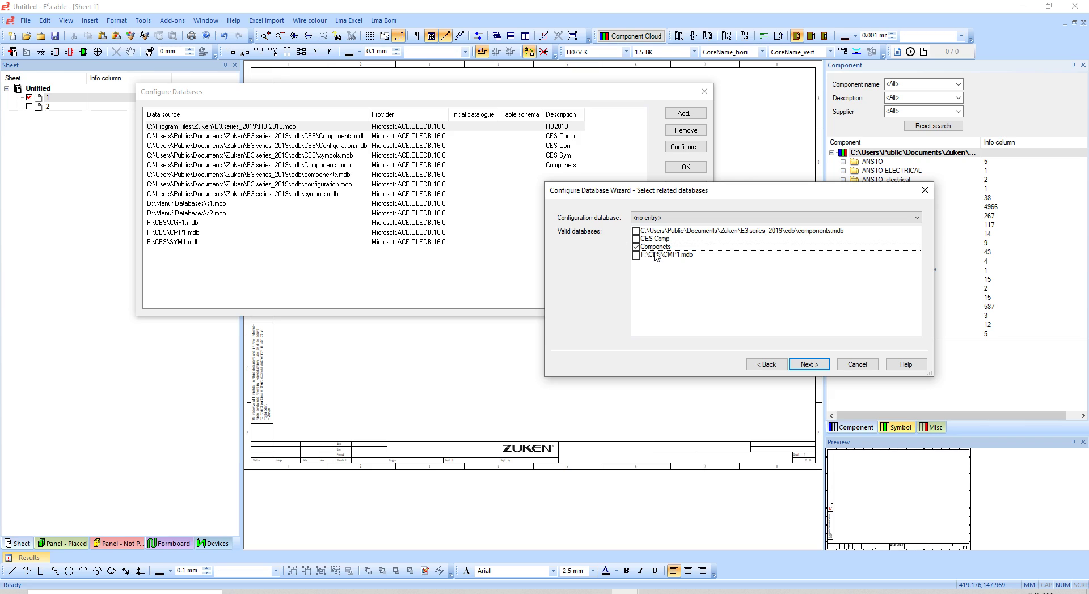
click(815, 364)
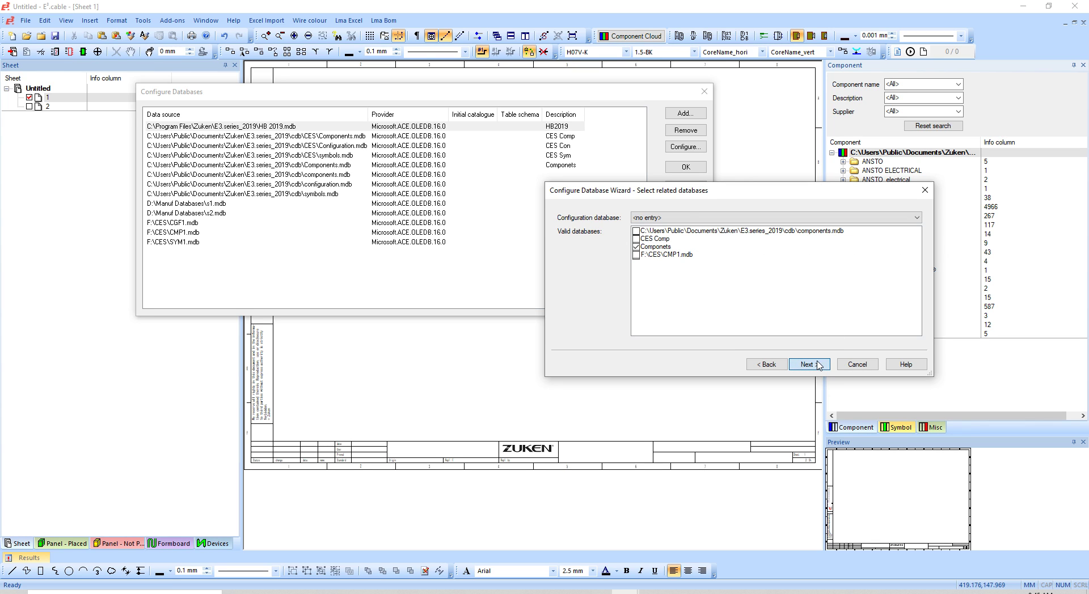
click(810, 365)
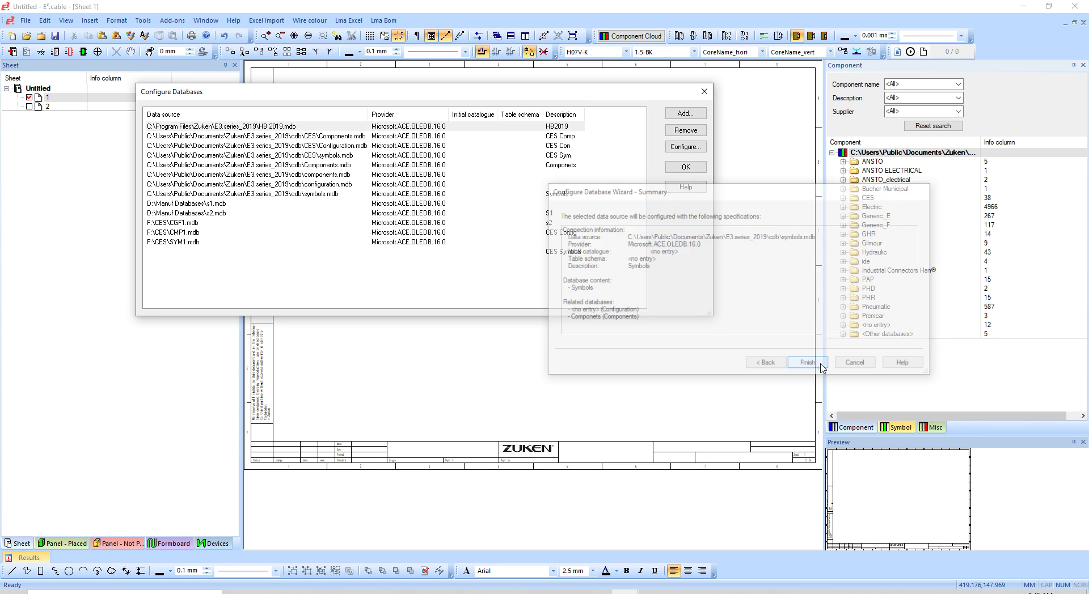
Add an Access data source with the path changed to configuration.mdb, described as 'Config'
click(687, 113)
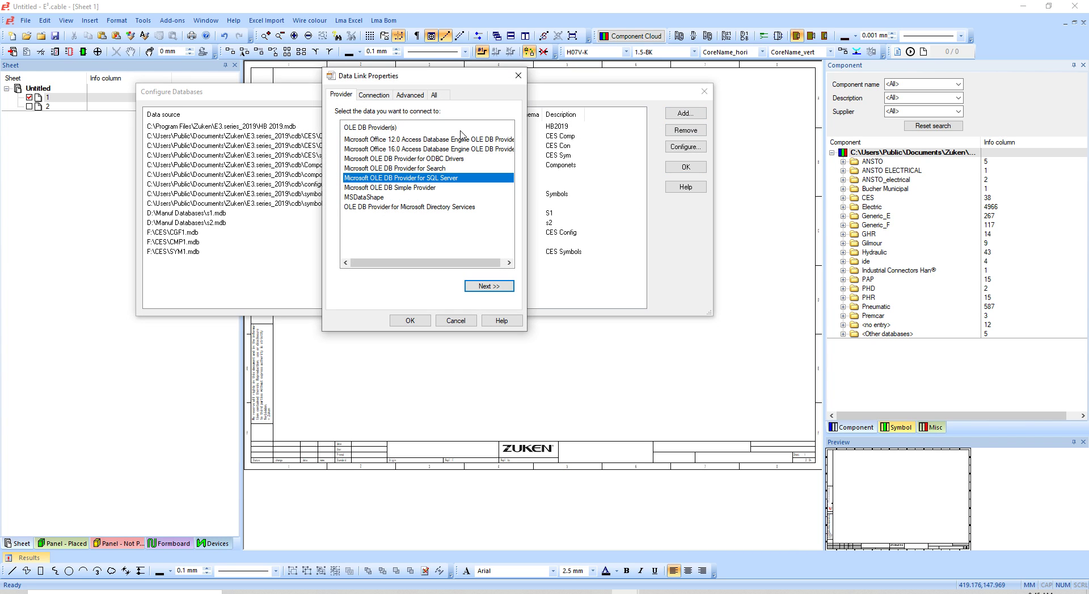
double_click(406, 150)
drag(430, 81, 482, 68)
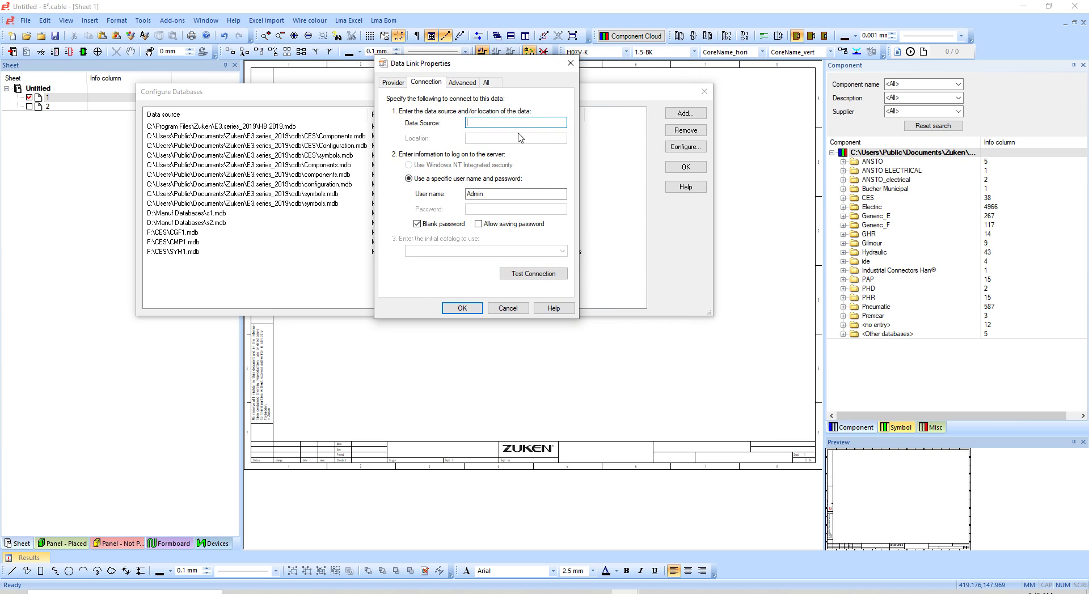
key(ctrl+v)
double_click(548, 122)
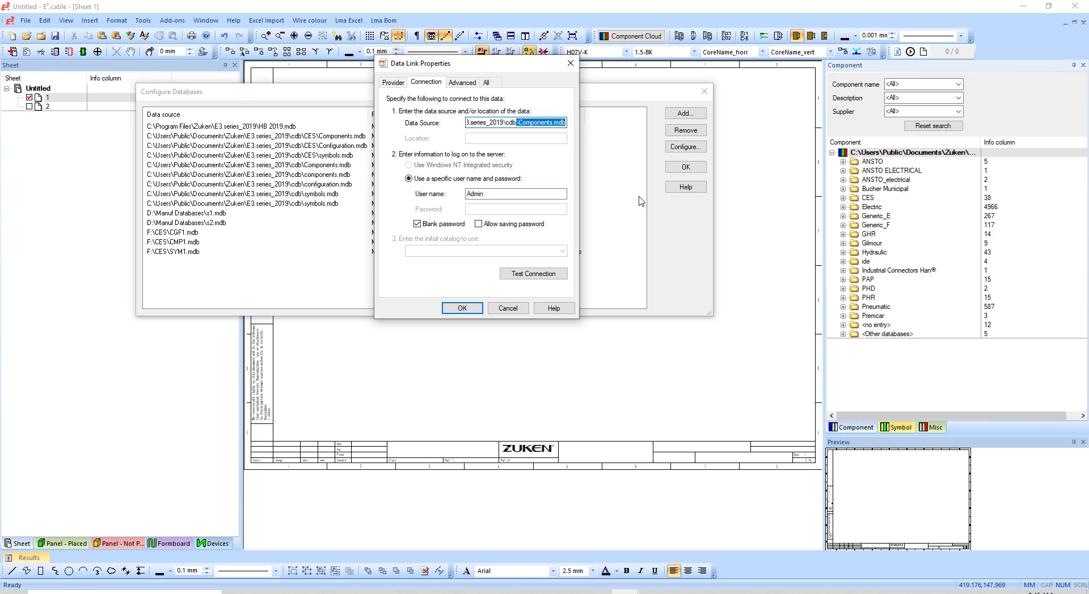
text(\con)
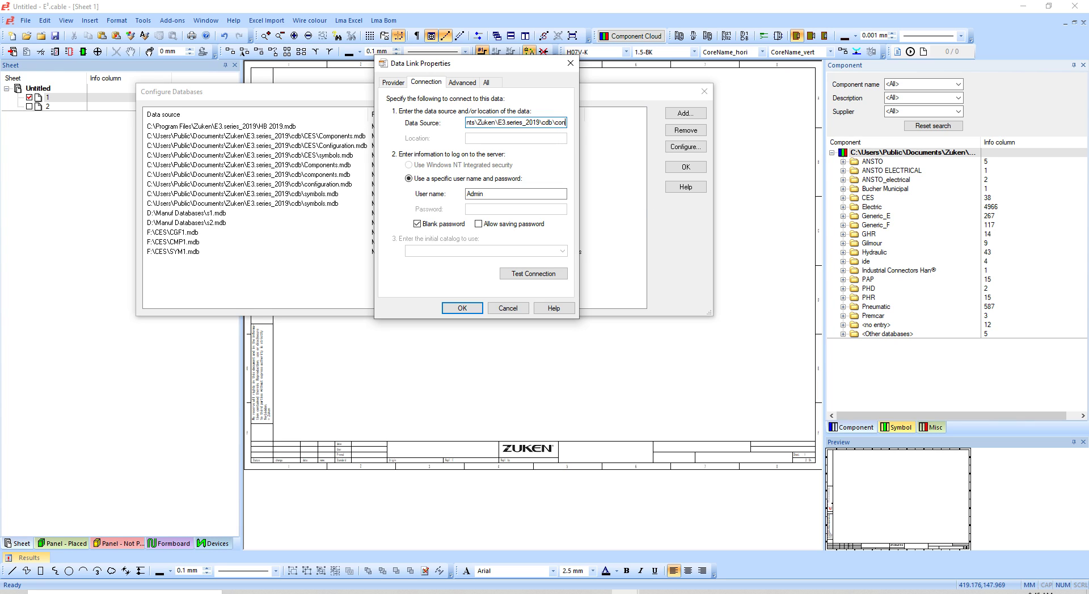
text(figuration.mdb)
click(469, 309)
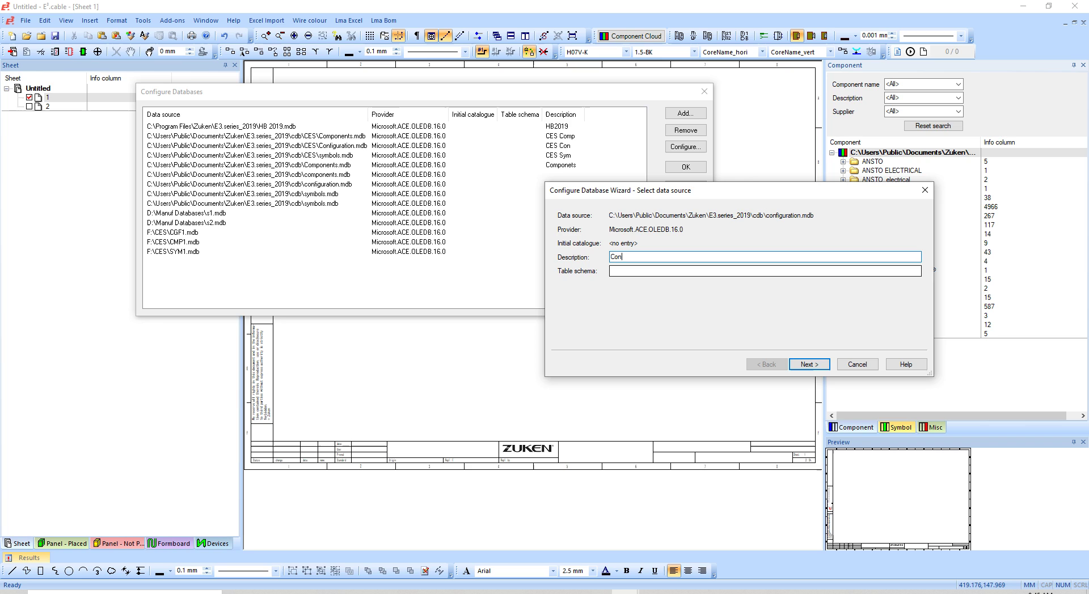
click(811, 365)
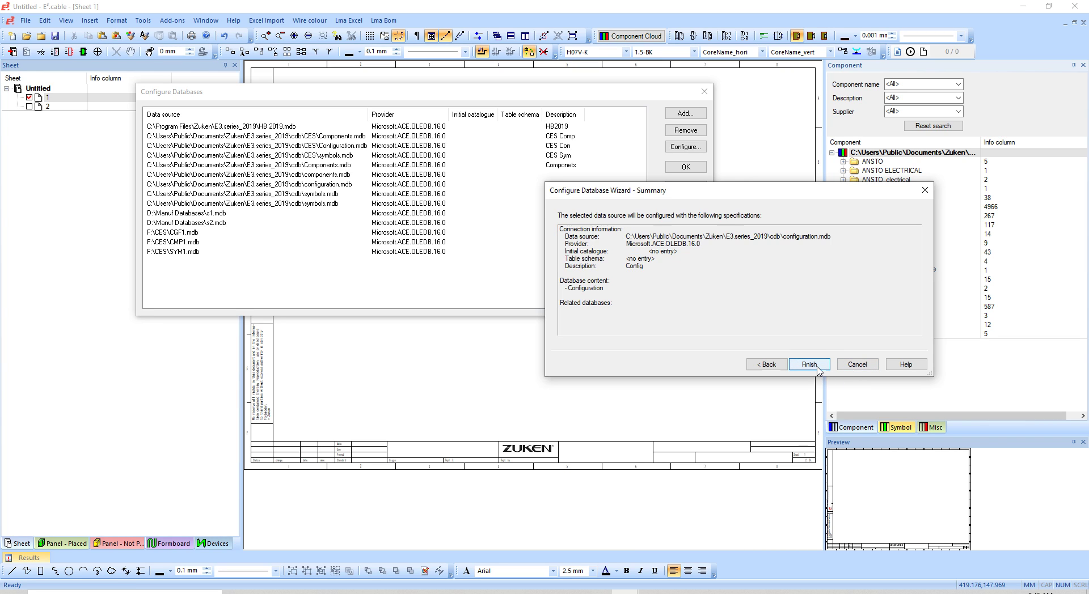
click(809, 365)
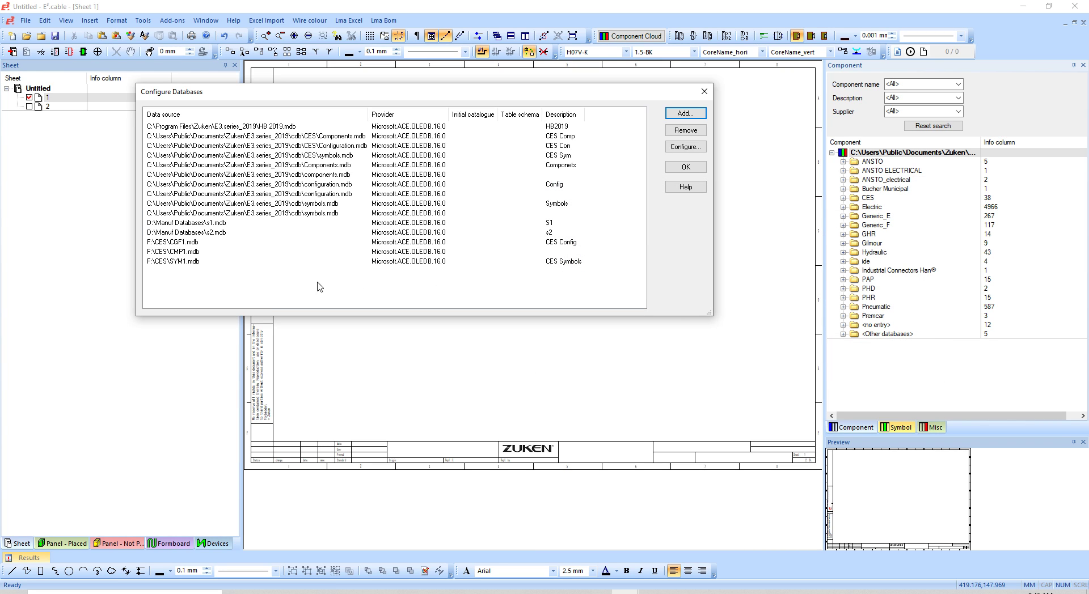
Reconfigure Componets to use Config as its configuration database, keeping Symbols related
click(523, 186)
click(519, 166)
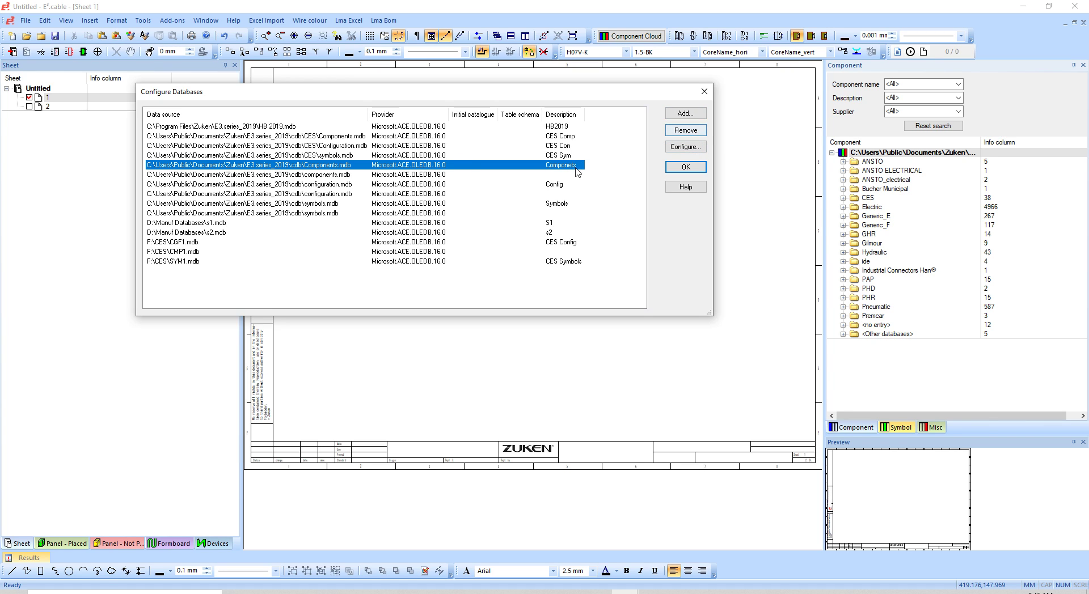
click(686, 147)
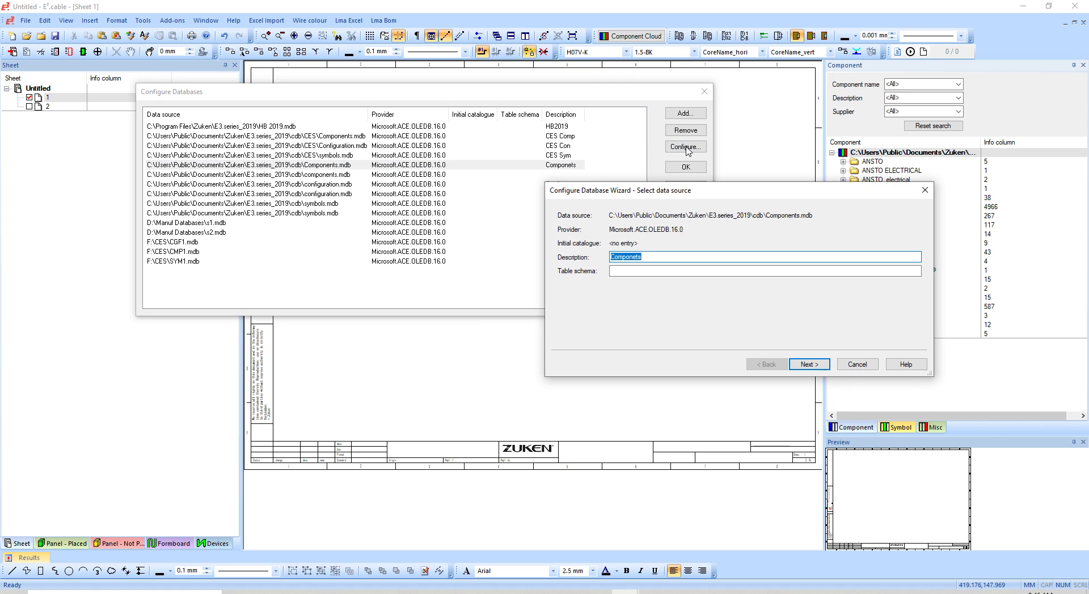
click(824, 367)
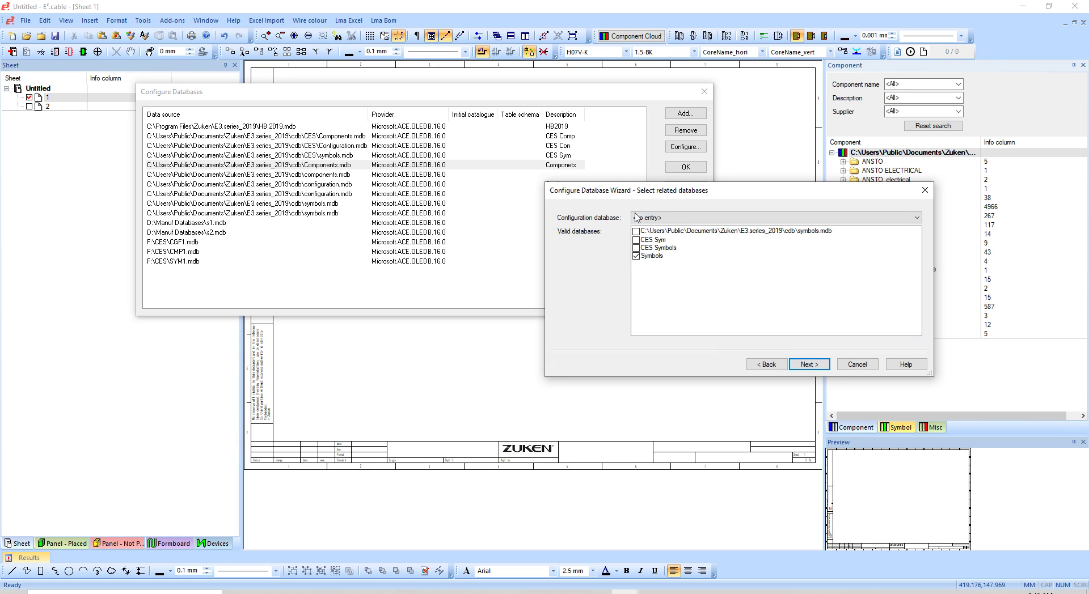
click(656, 218)
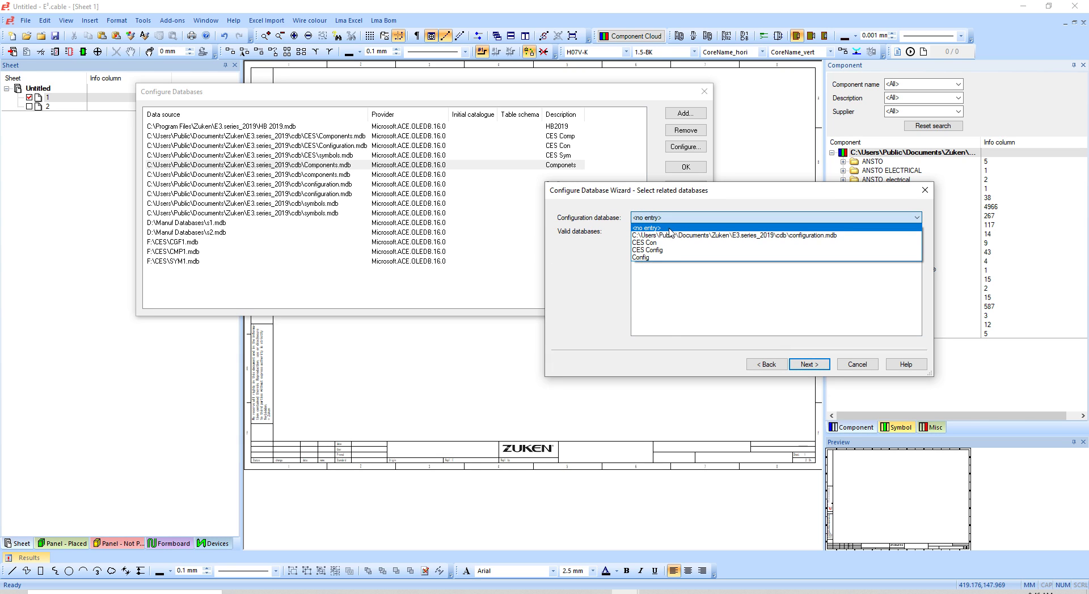
click(661, 258)
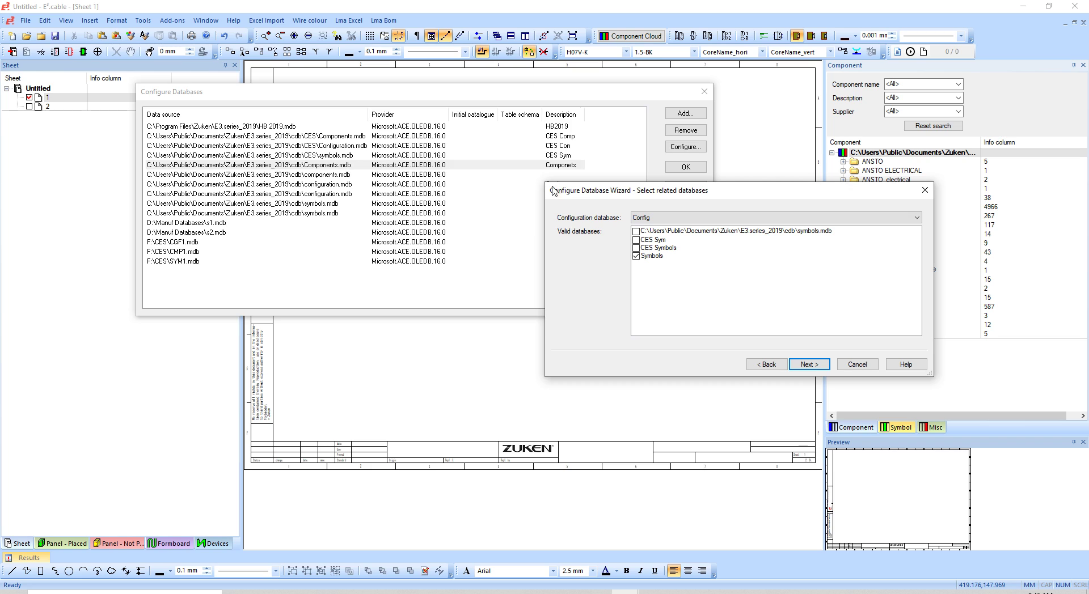
click(824, 365)
click(817, 365)
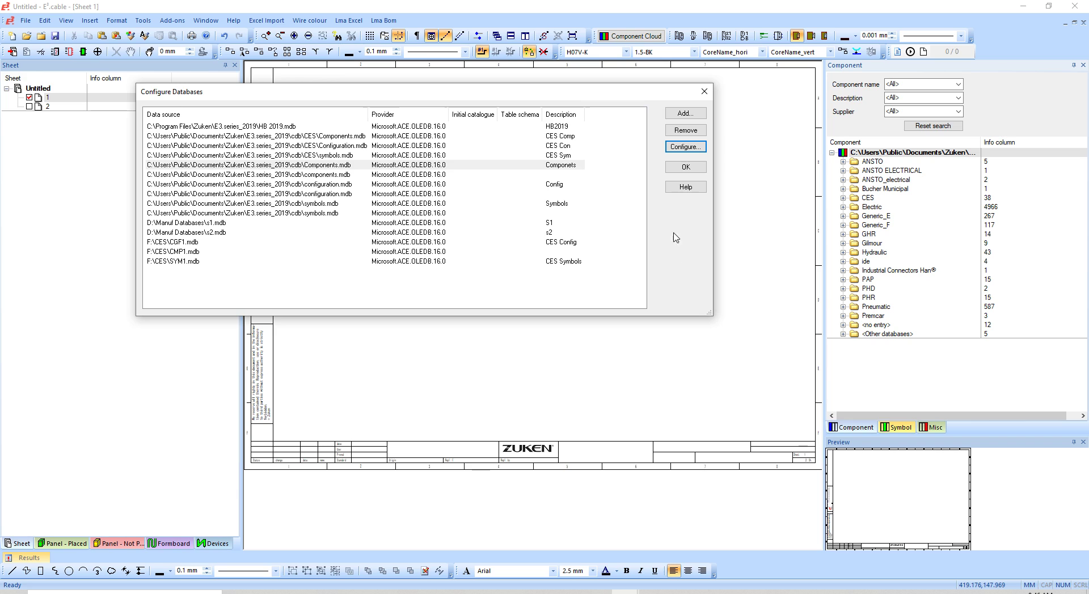
Select Componets as component database with configuration.mdb as configuration, skipping the reload
click(685, 167)
right_click(972, 154)
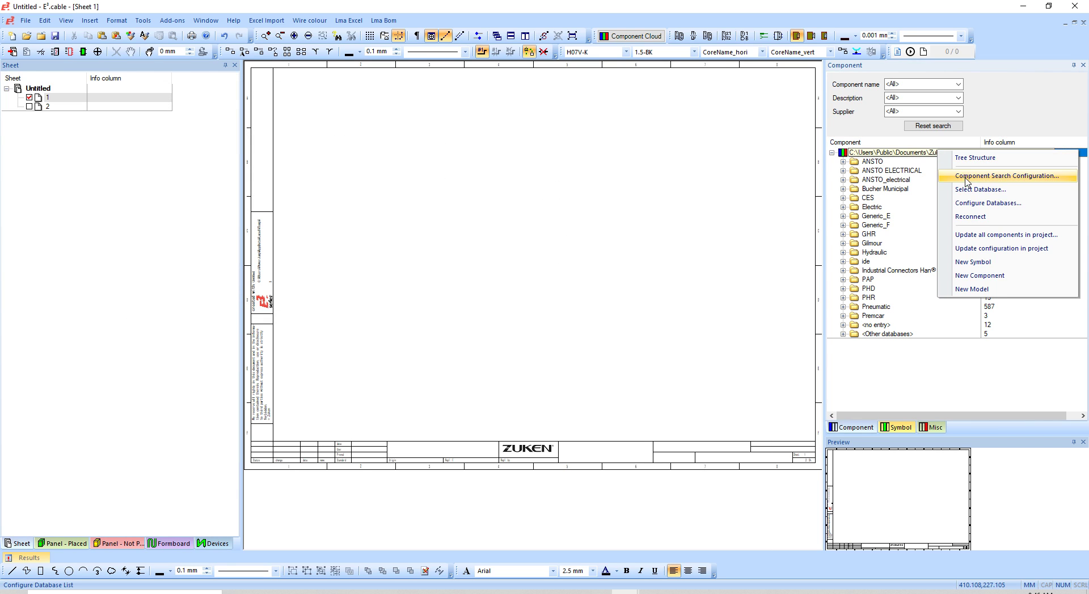
click(998, 176)
click(414, 114)
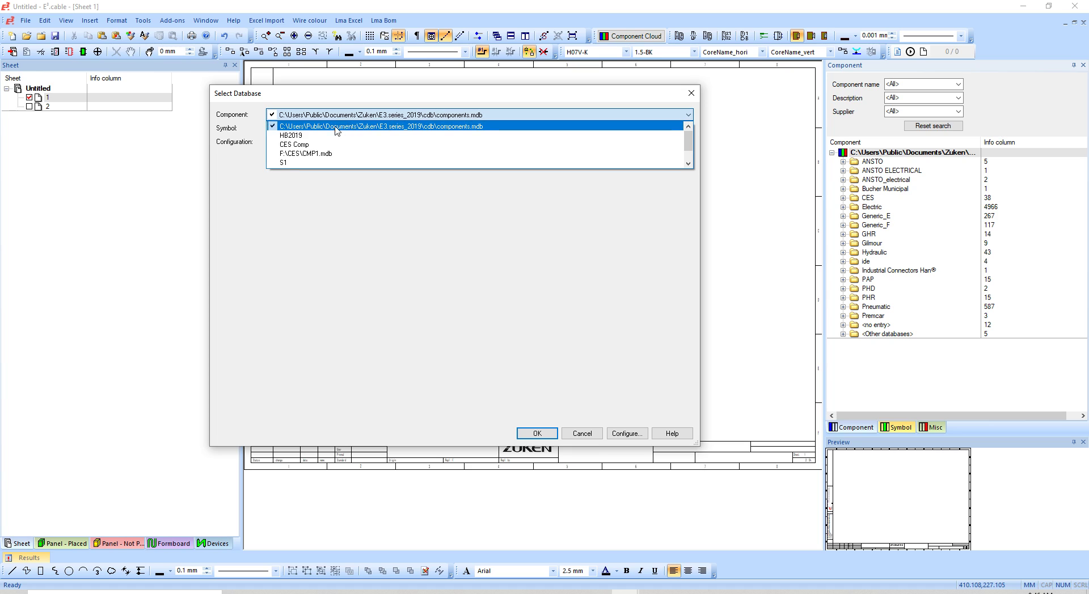
click(312, 163)
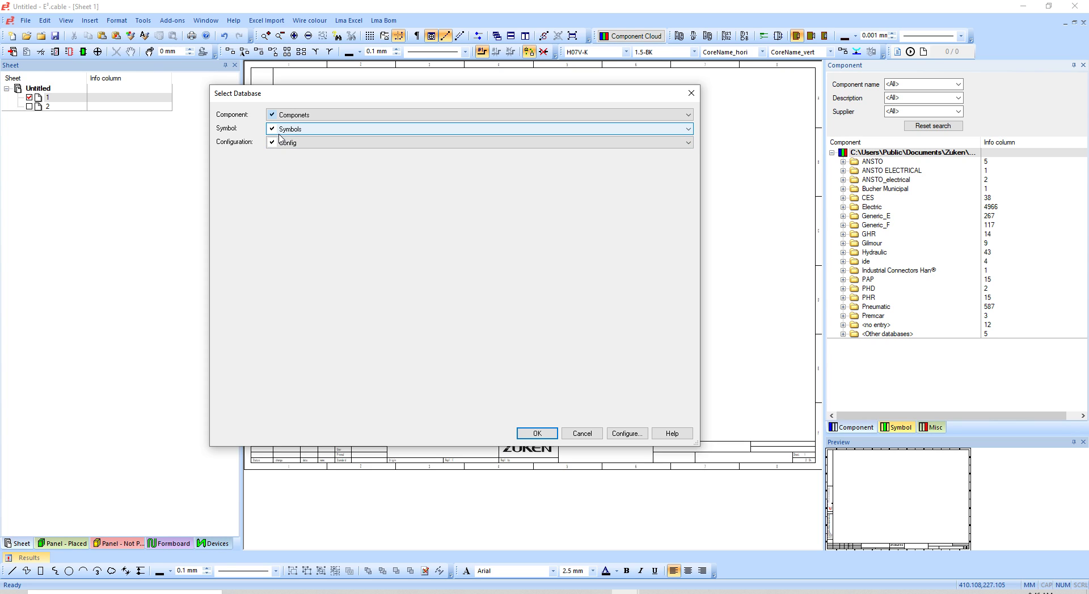
click(317, 148)
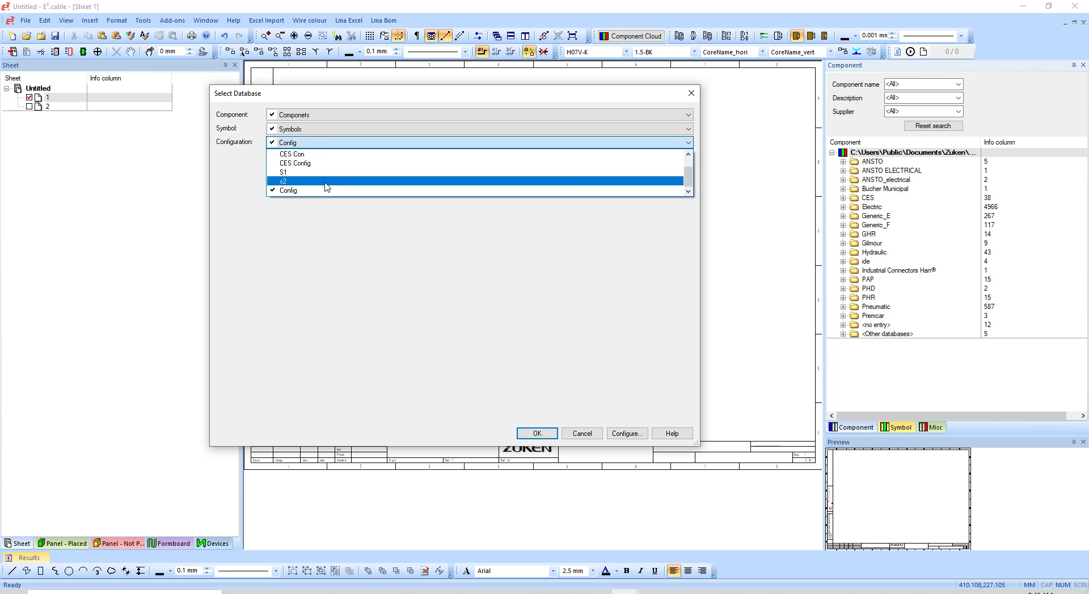
click(319, 181)
click(317, 145)
click(307, 192)
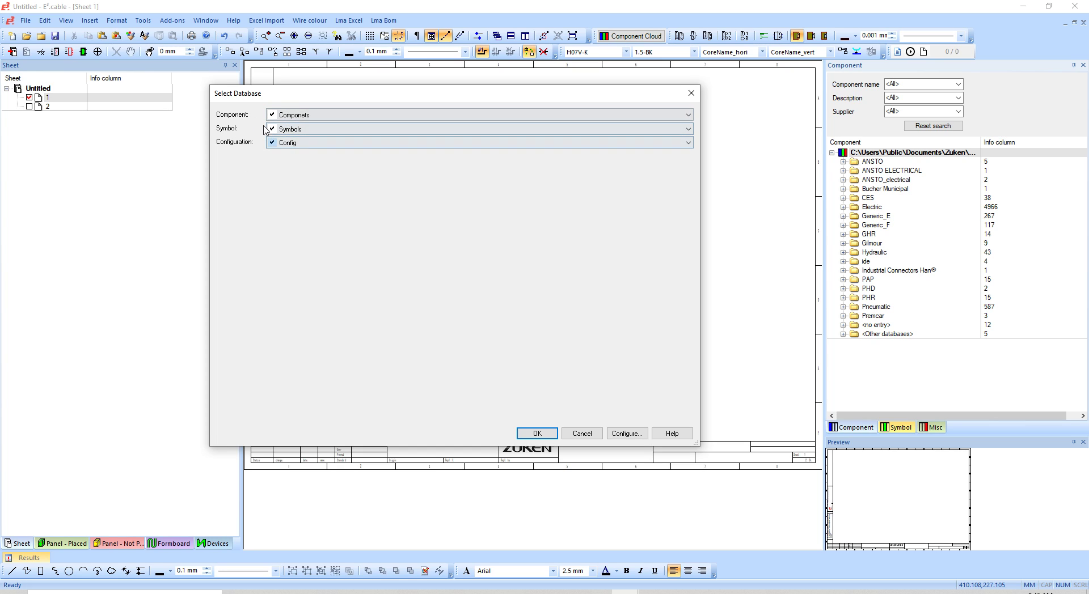
click(318, 144)
scroll(318, 169, up, 1)
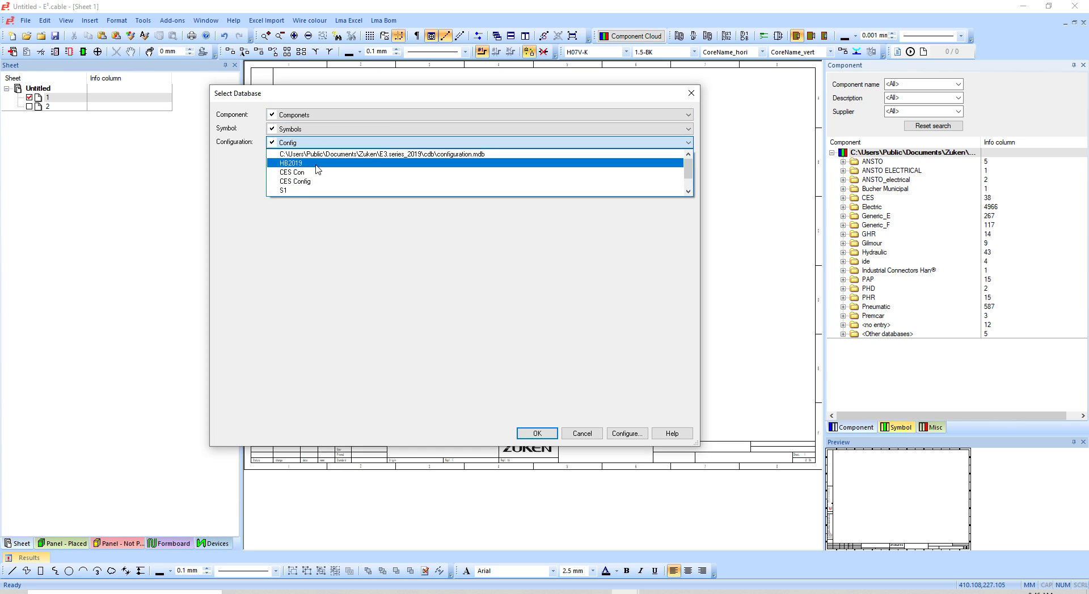
click(329, 154)
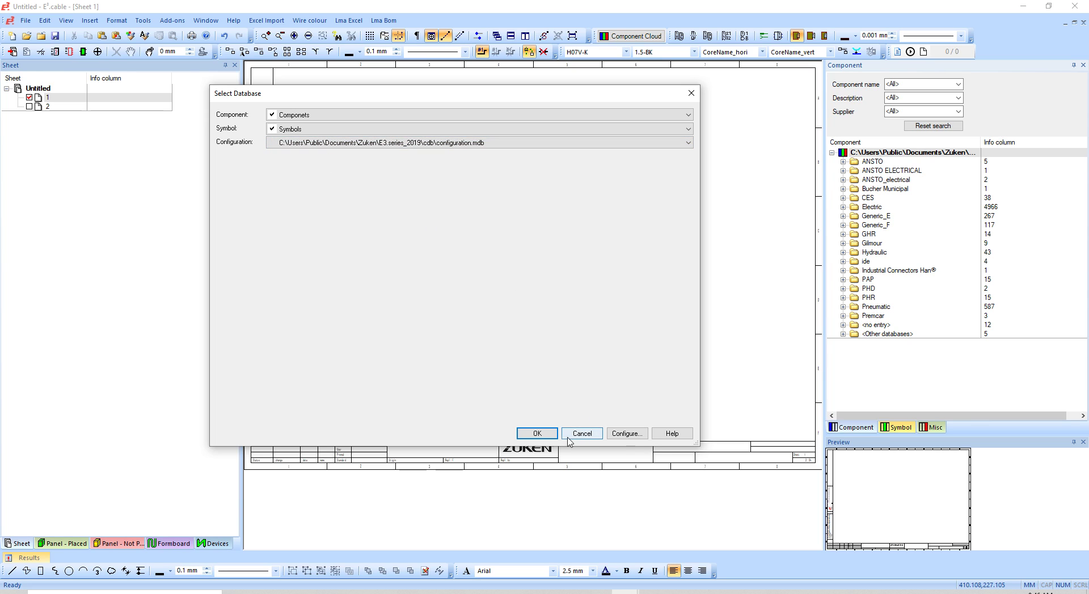
click(537, 434)
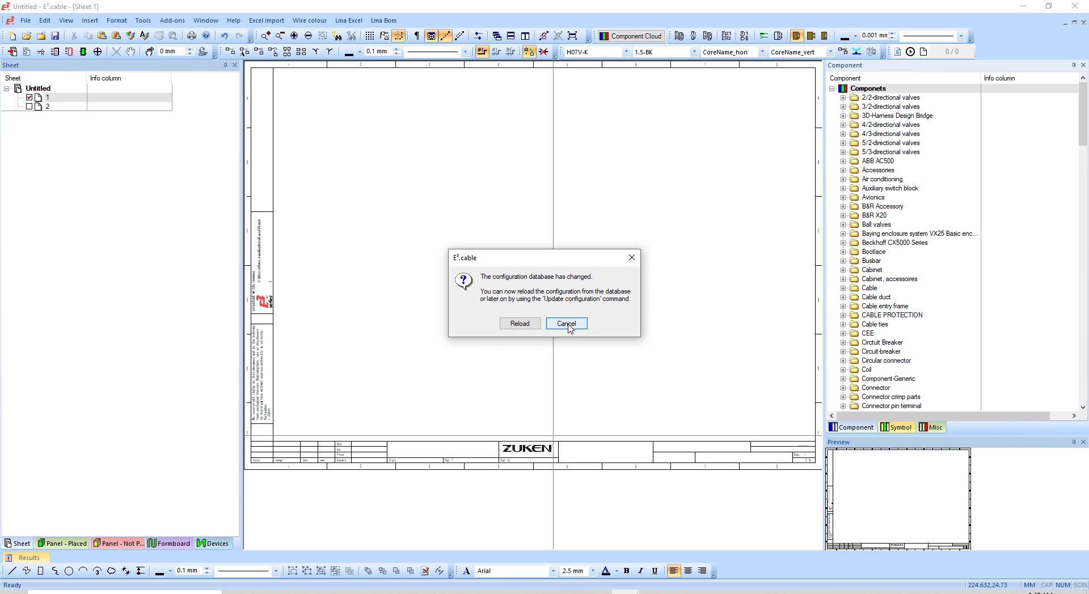
click(566, 323)
Reopen the database selection and set the configuration database to Config
right_click(870, 88)
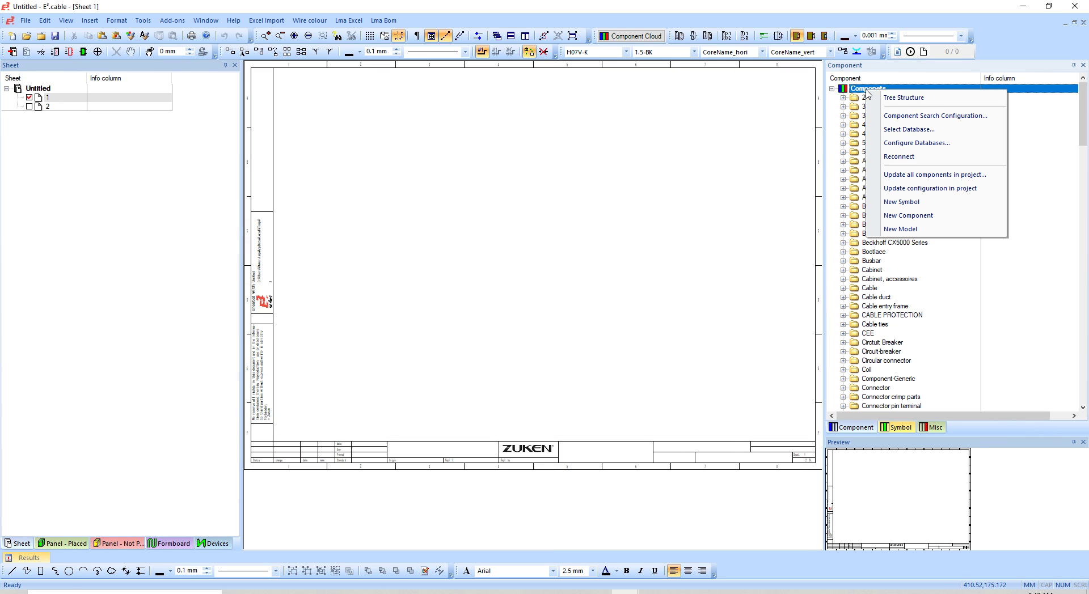
click(906, 130)
click(325, 143)
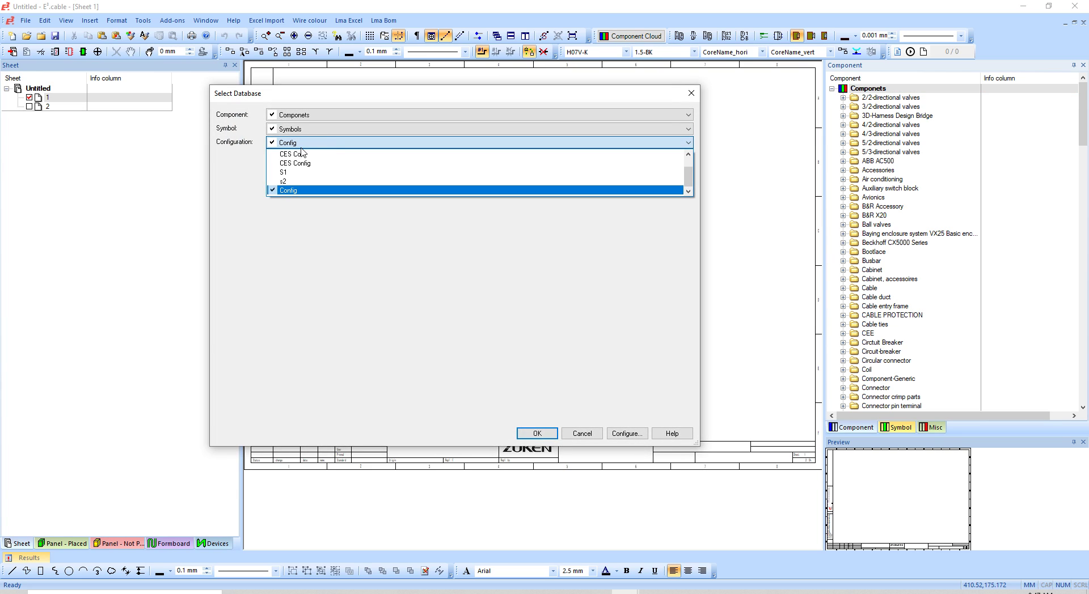
click(306, 192)
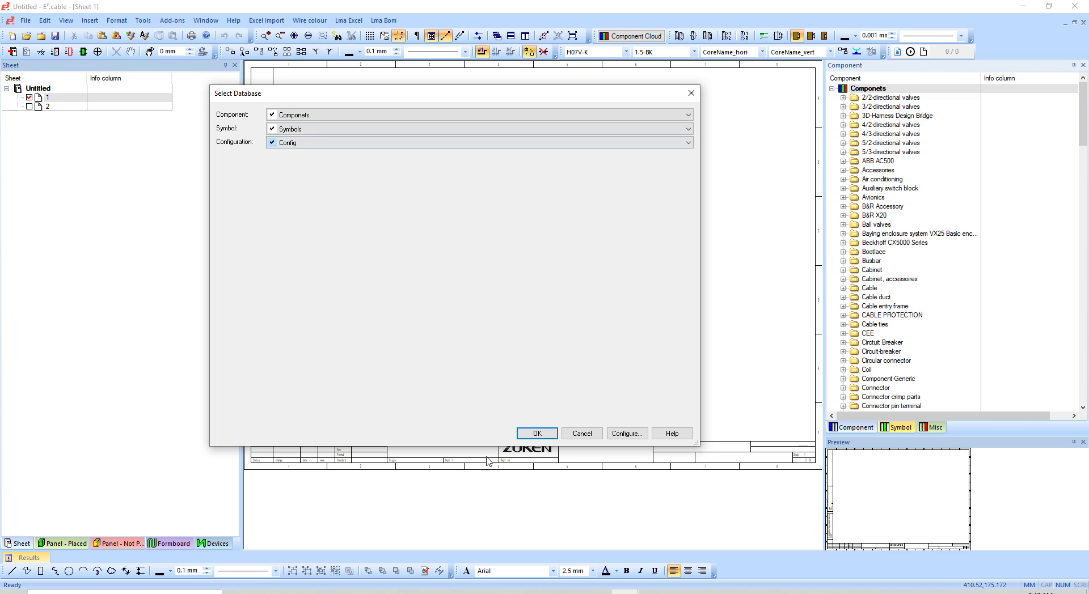
click(537, 434)
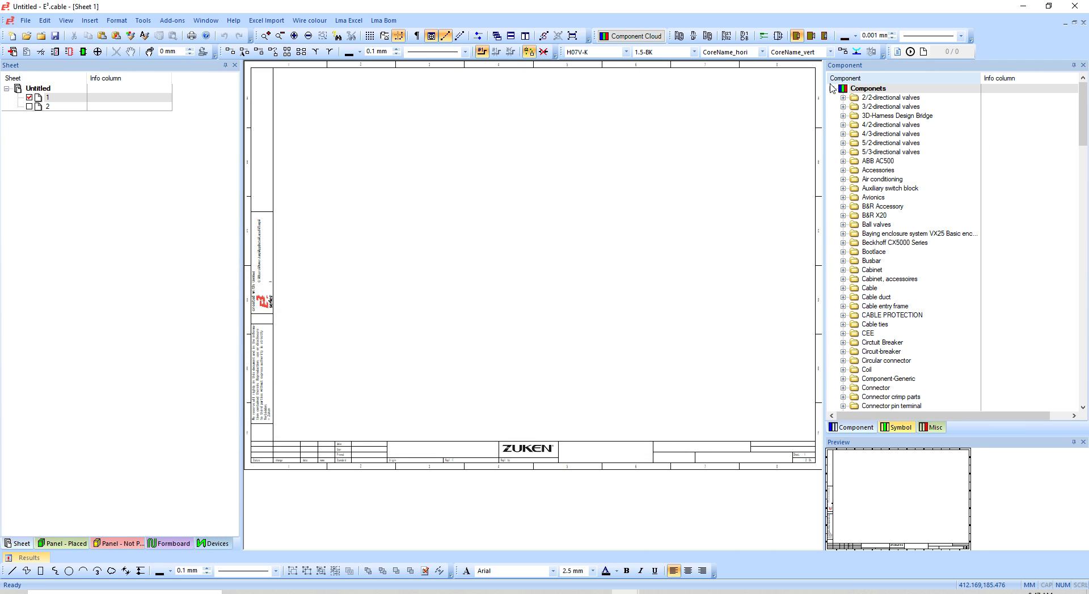
Enable redefining the tree structure and rename it to 'New structure'
right_click(868, 89)
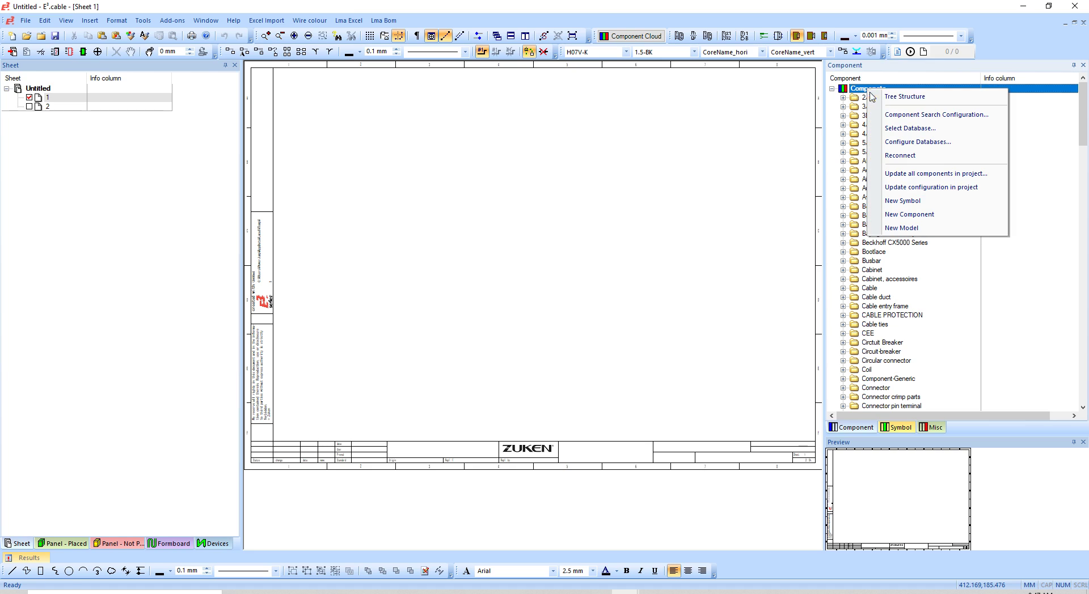
click(900, 98)
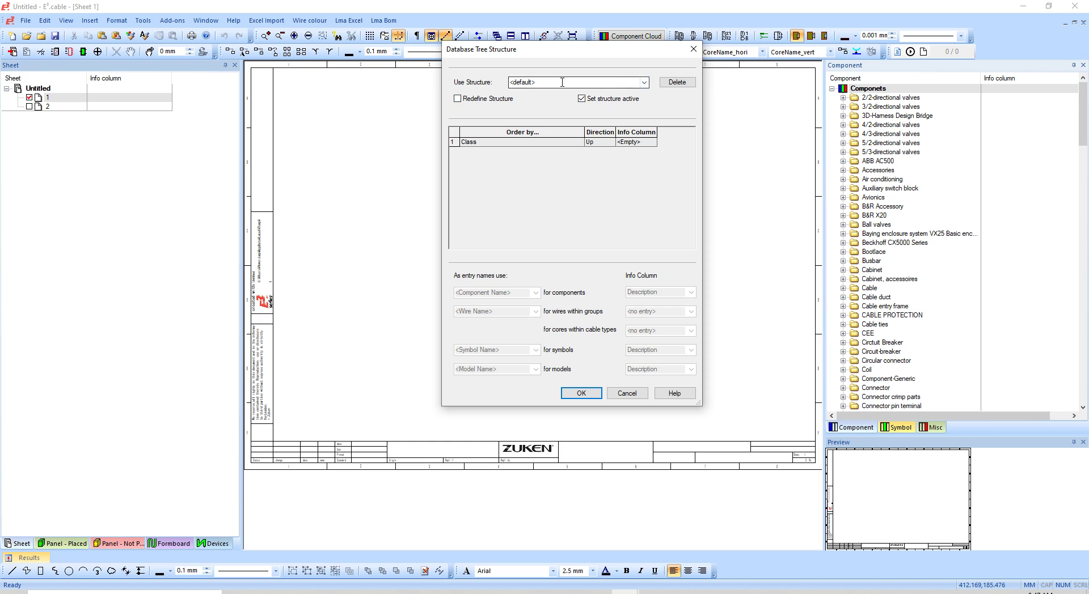
click(457, 99)
click(565, 84)
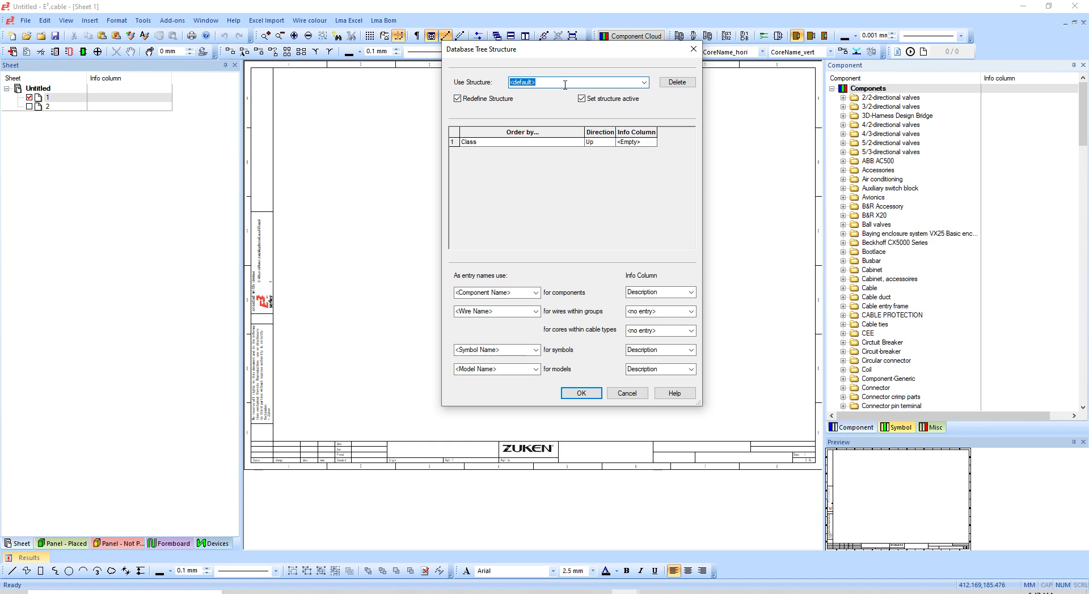
text(New structure)
Add a classification level above Class ordered by Main Class
right_click(457, 147)
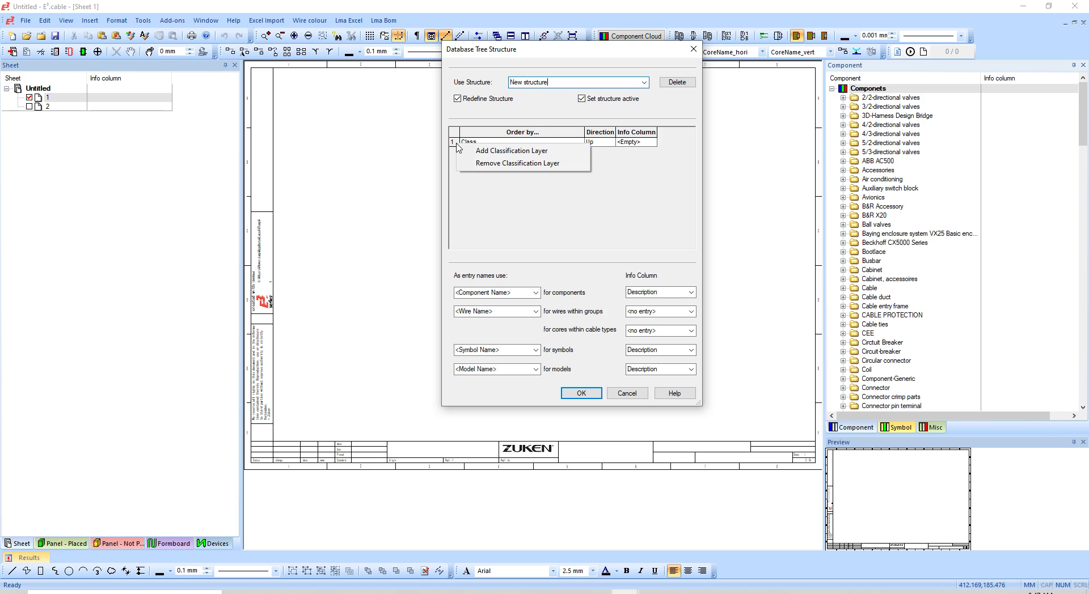
click(505, 151)
click(574, 141)
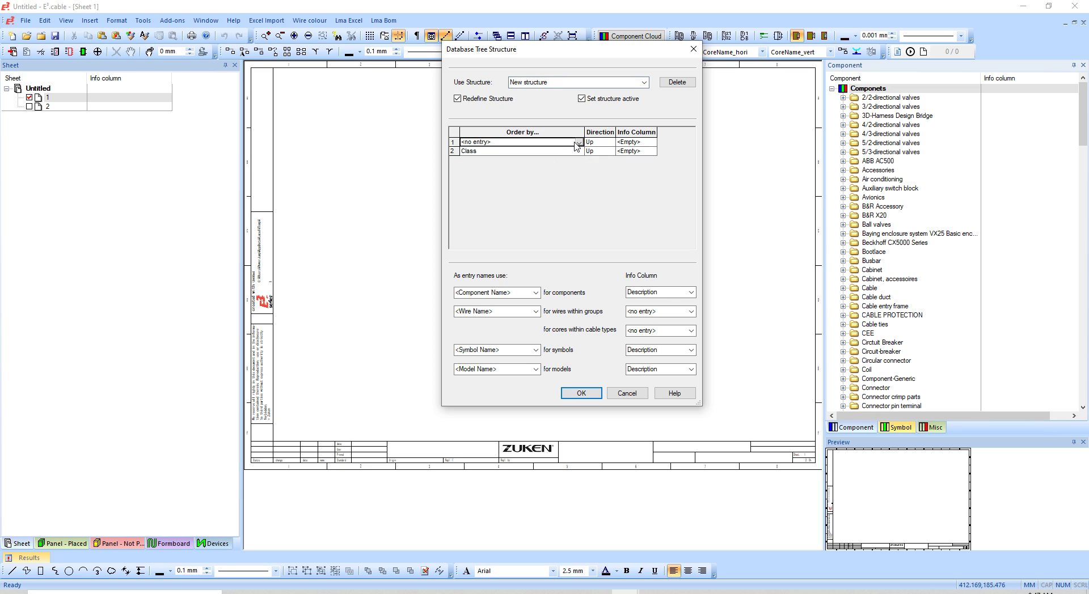
click(579, 142)
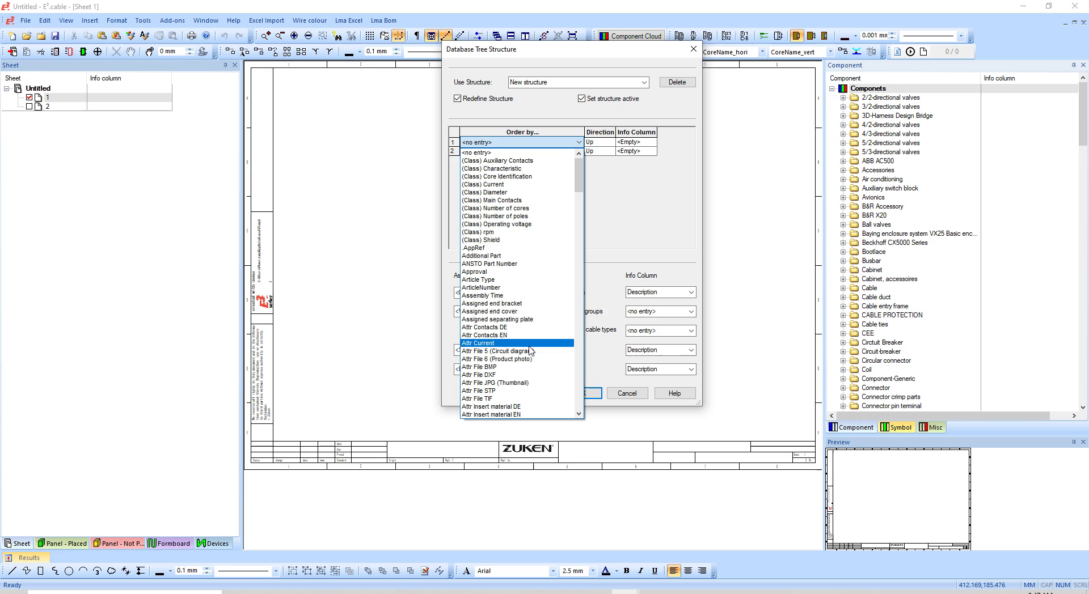
scroll(527, 357, down, 20)
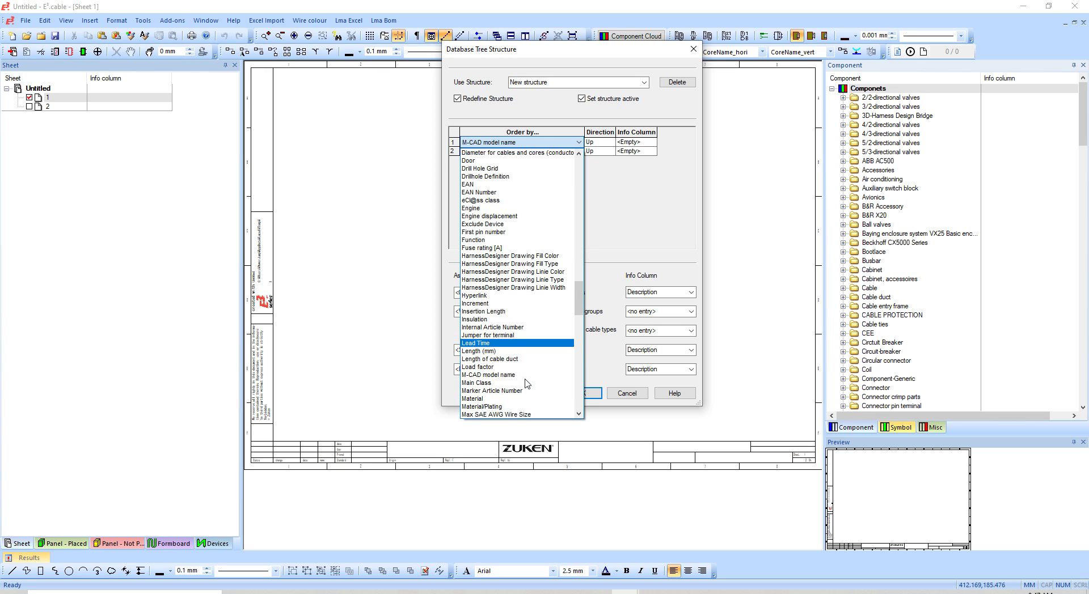
click(499, 375)
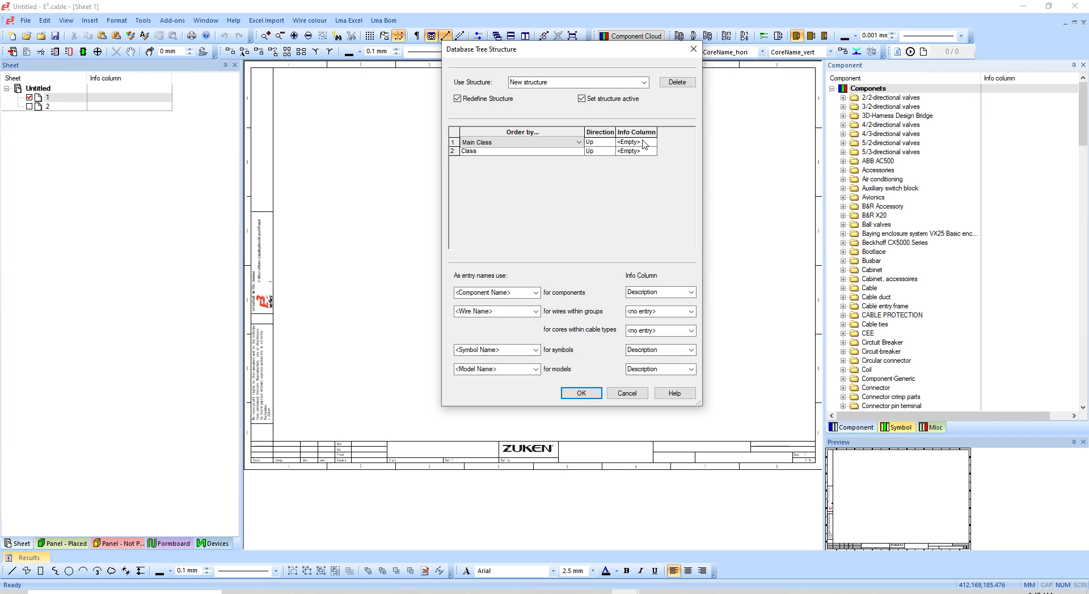
Set the info column to <Count> for both the Class and Main Class levels
click(634, 151)
click(651, 152)
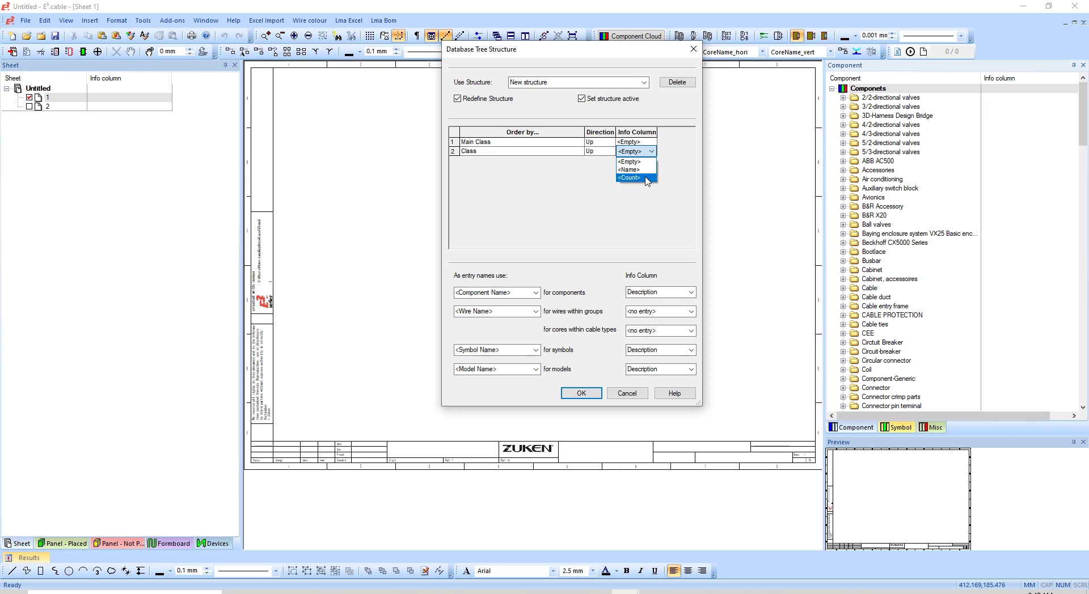
click(637, 177)
click(634, 141)
click(651, 142)
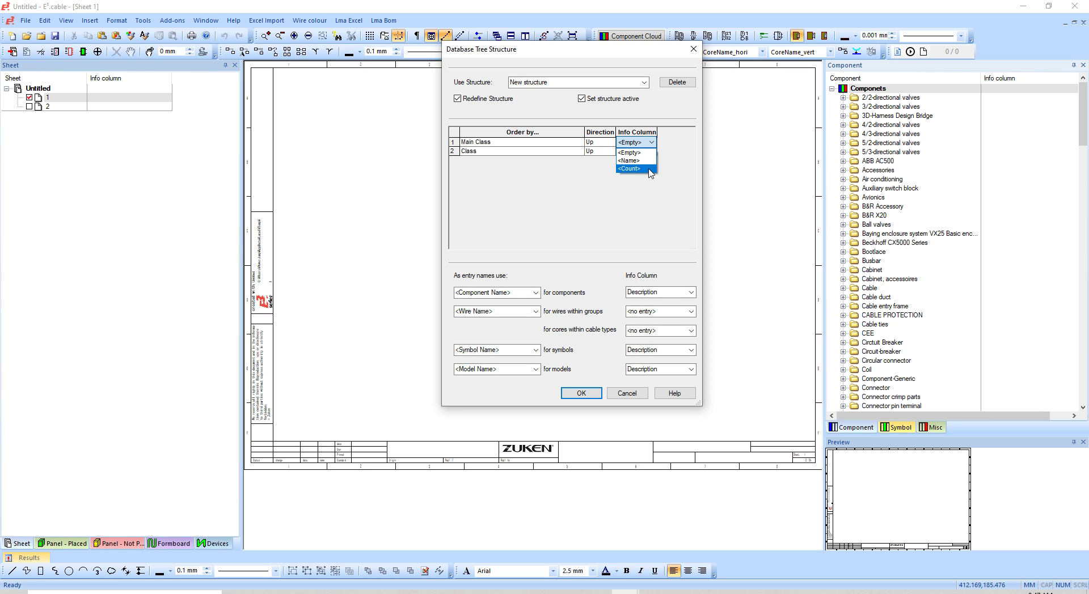
click(649, 169)
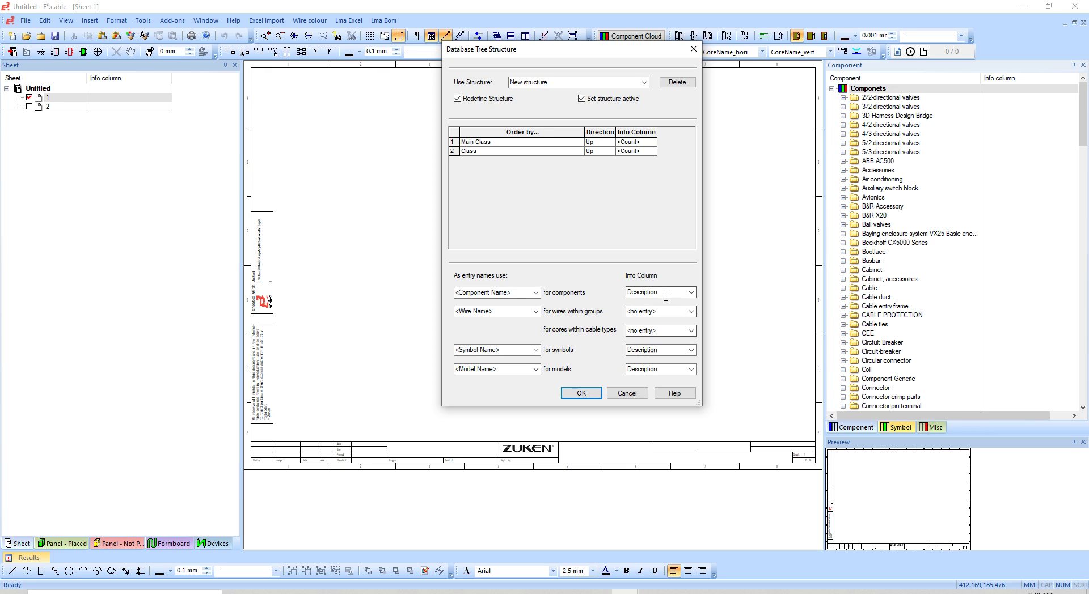
Keep Description as the component info column and apply the tree structure
click(690, 292)
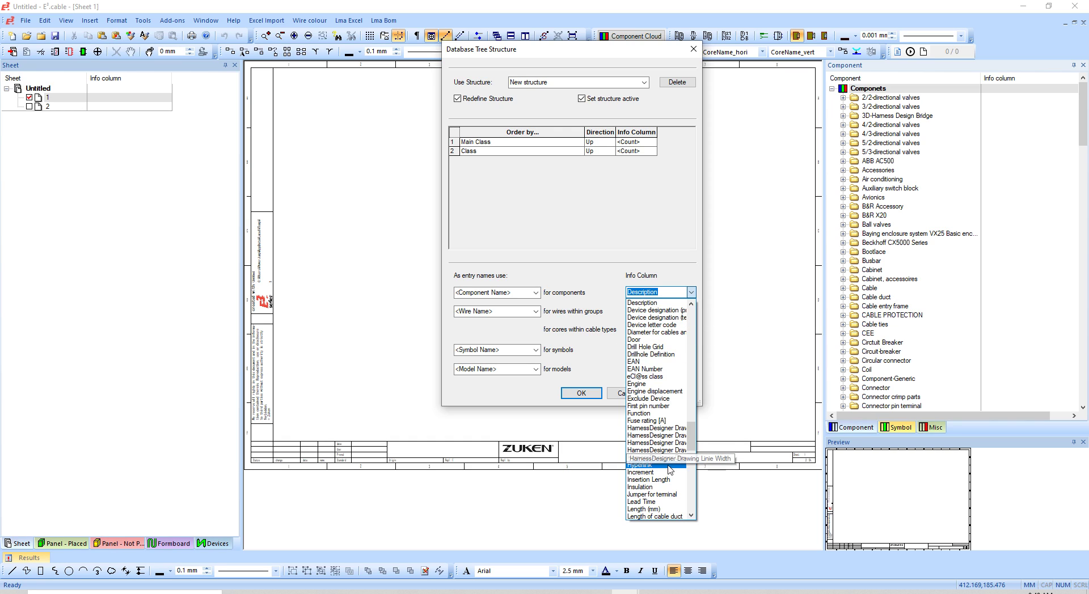
scroll(671, 494, up, 1)
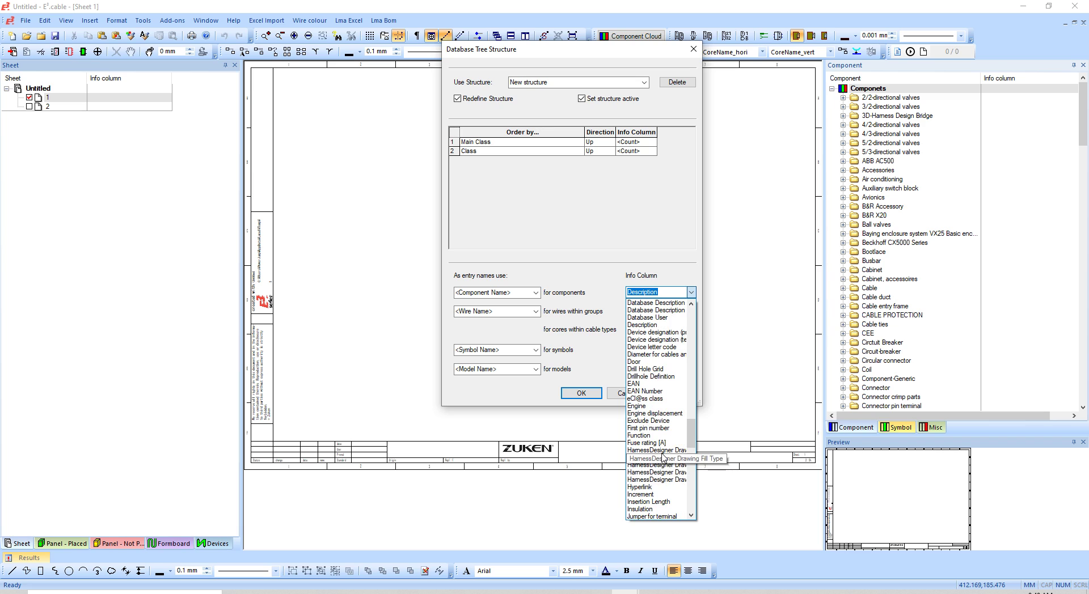
scroll(663, 459, up, 3)
drag(690, 414, 691, 325)
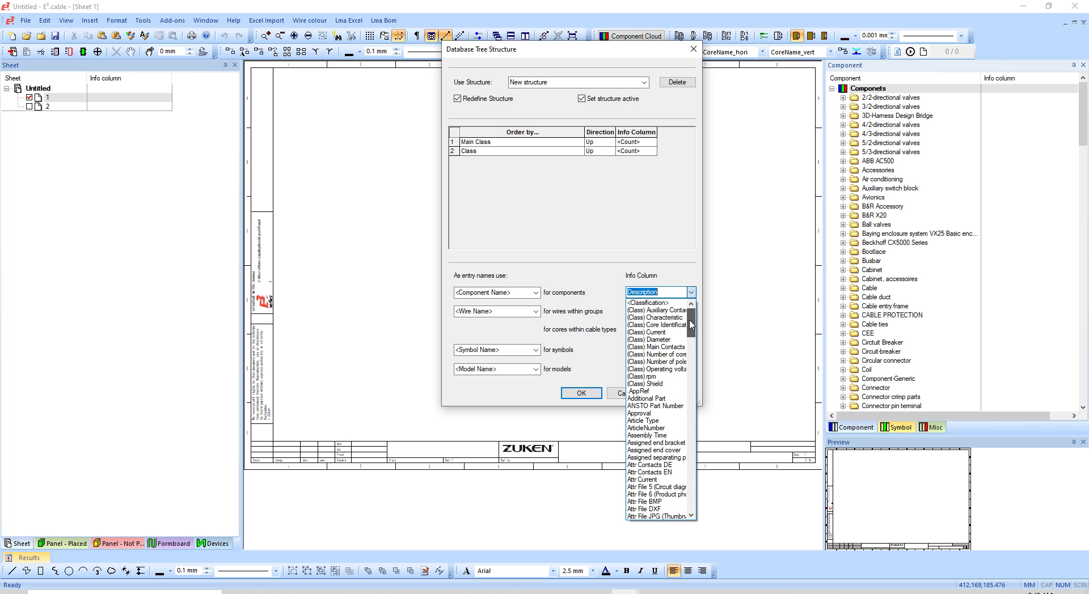
scroll(691, 325, down, 1)
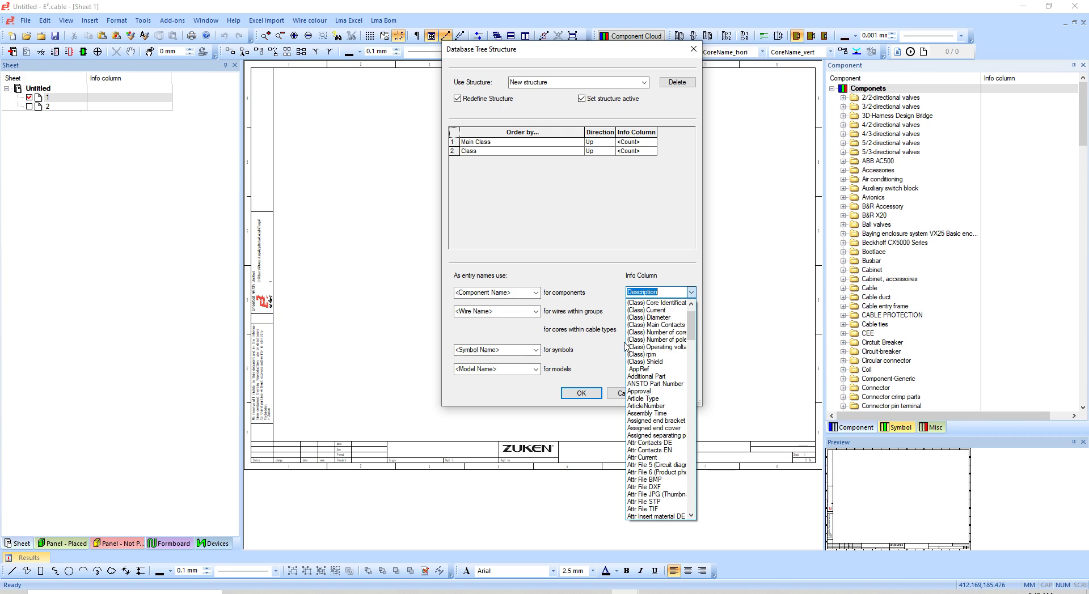
click(605, 282)
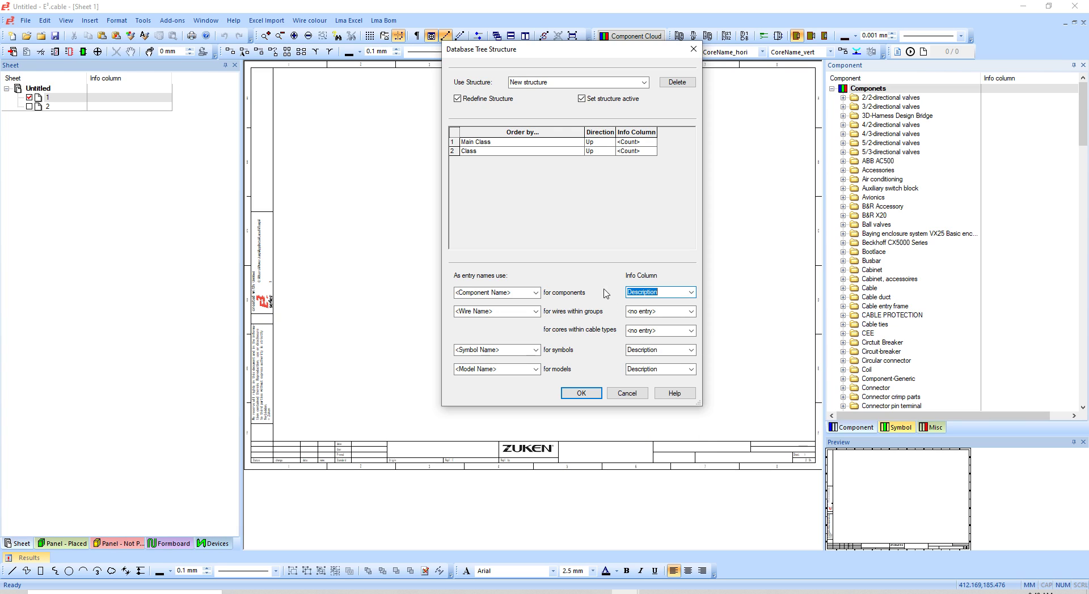
click(581, 393)
Confirm saving New structure, regrouping the tree into Main Class folders like Electric and Pneumatic
click(547, 256)
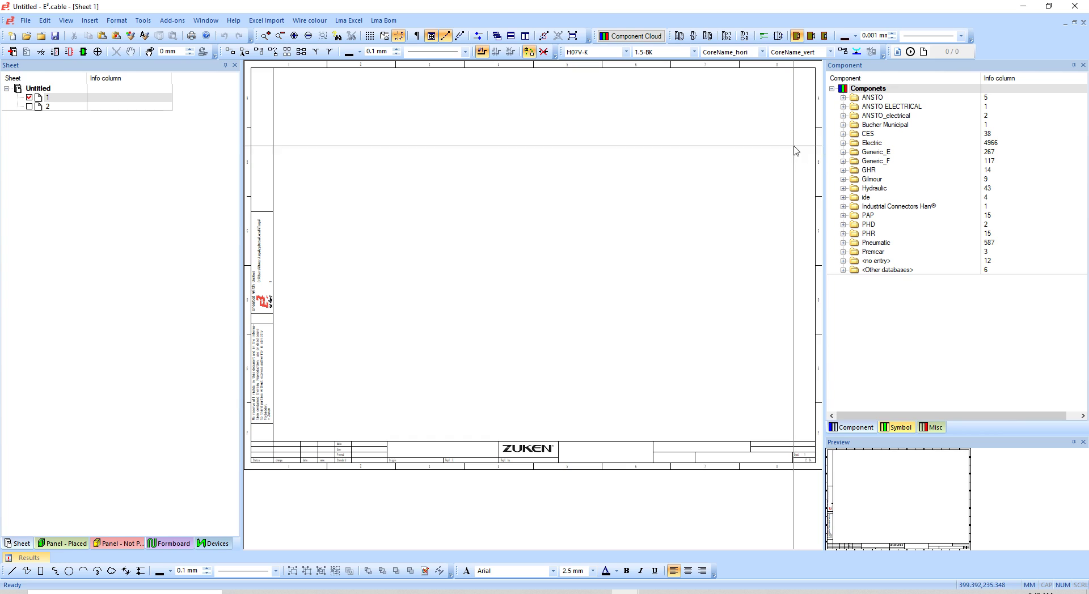
right_click(861, 90)
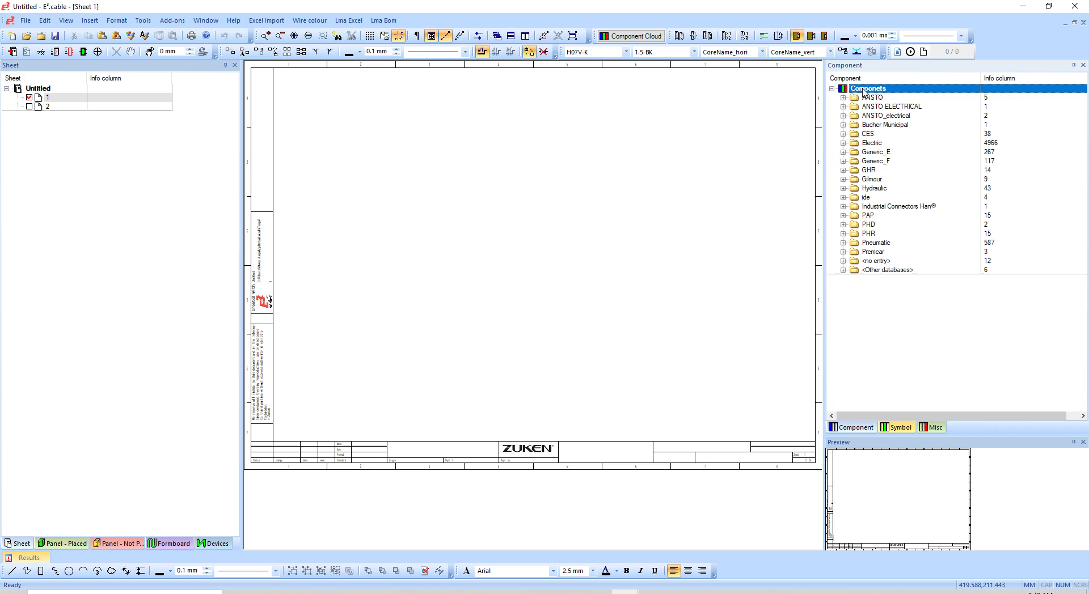
Add Component name as a component search criterion
click(904, 116)
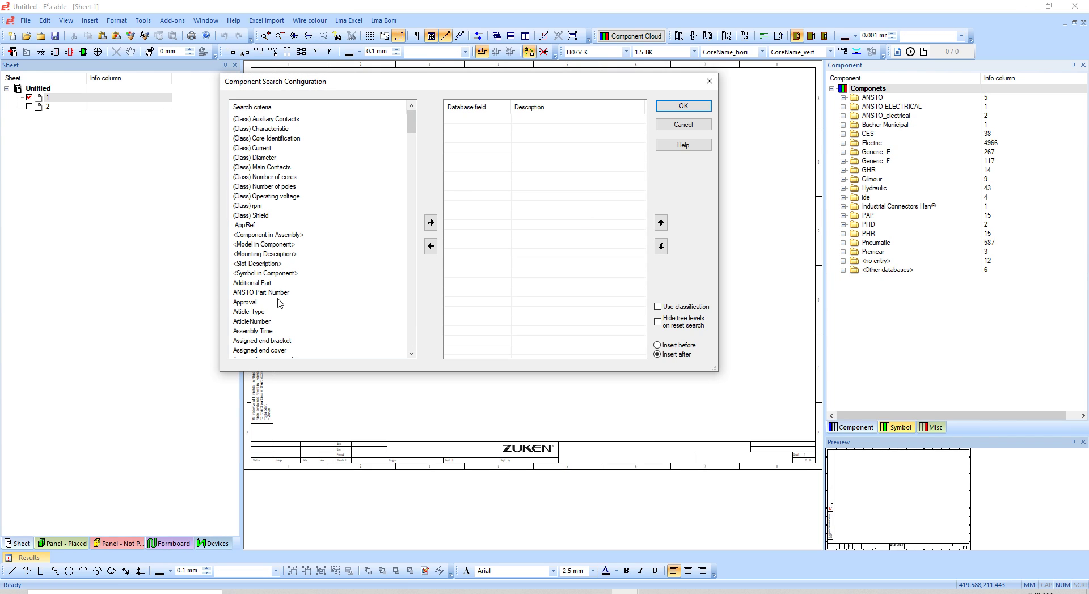
click(322, 216)
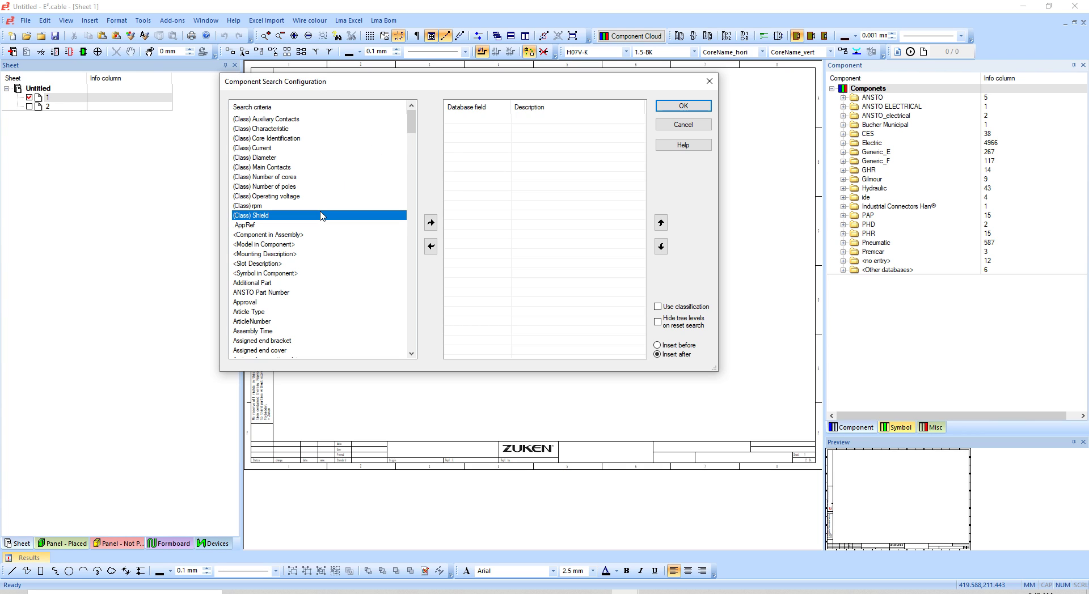
key(c)
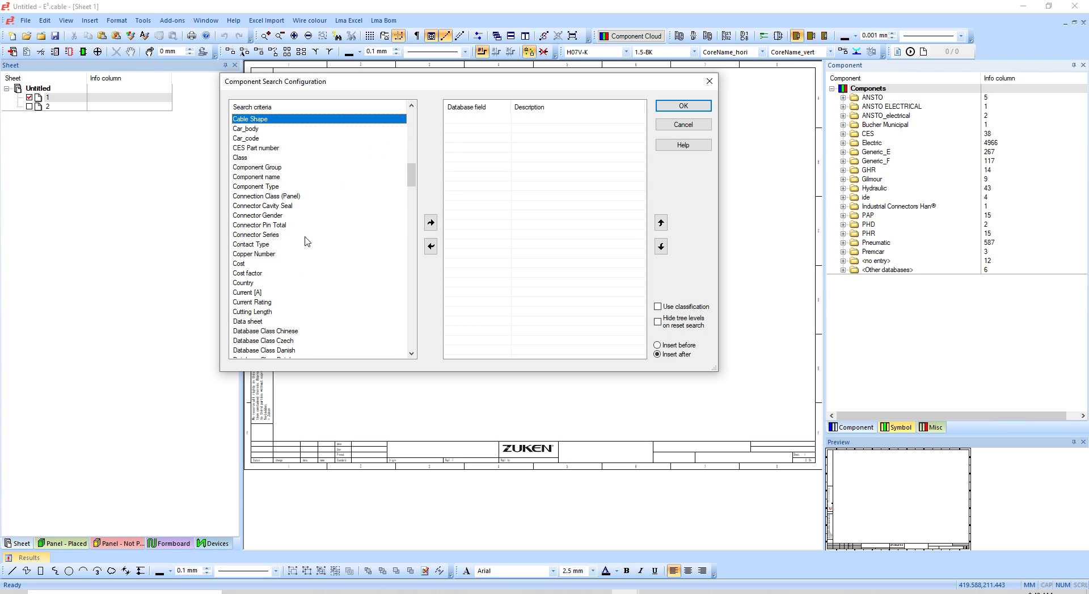
click(285, 178)
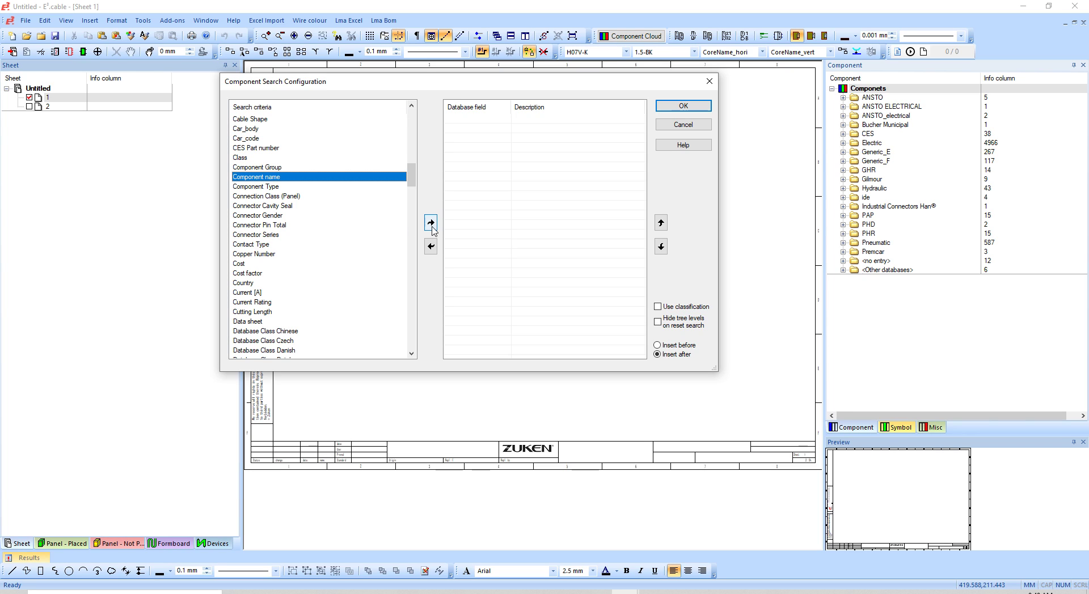
click(430, 223)
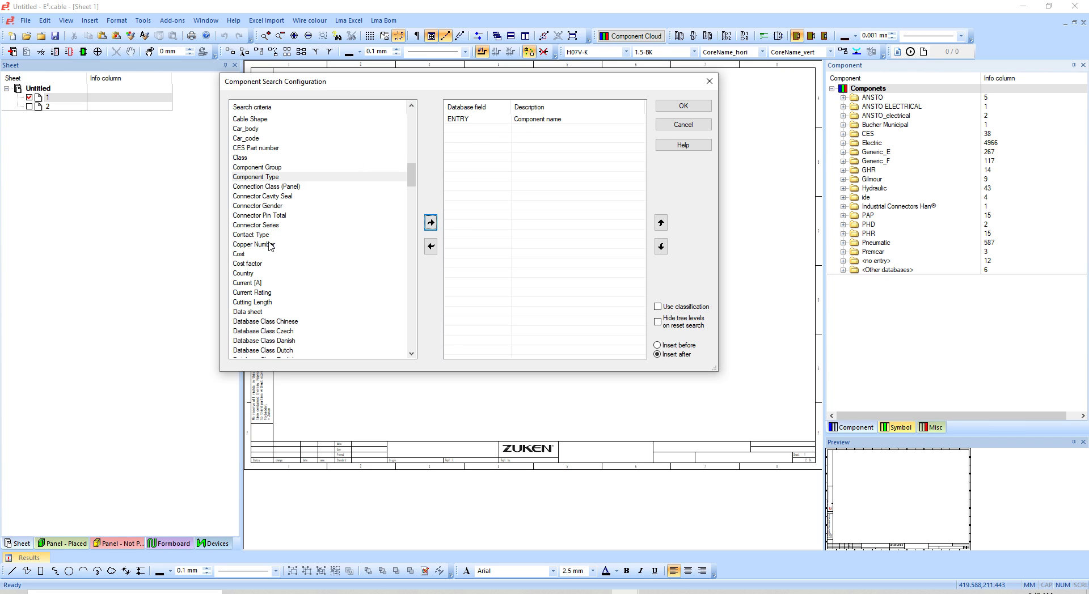
Add Description and Supplier to the component search criteria
scroll(258, 227, down, 18)
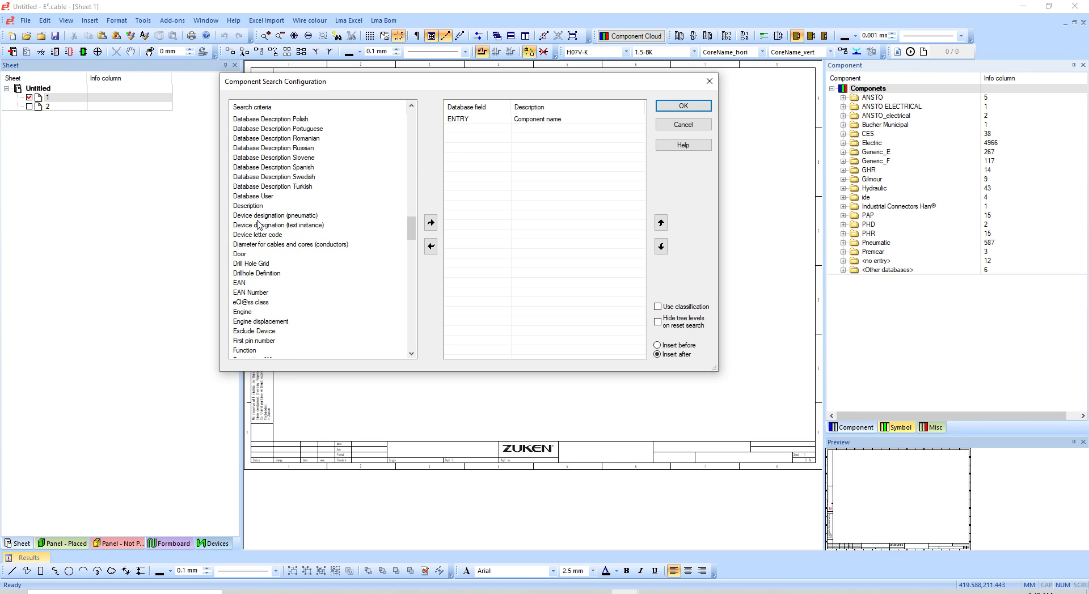
click(253, 206)
click(431, 223)
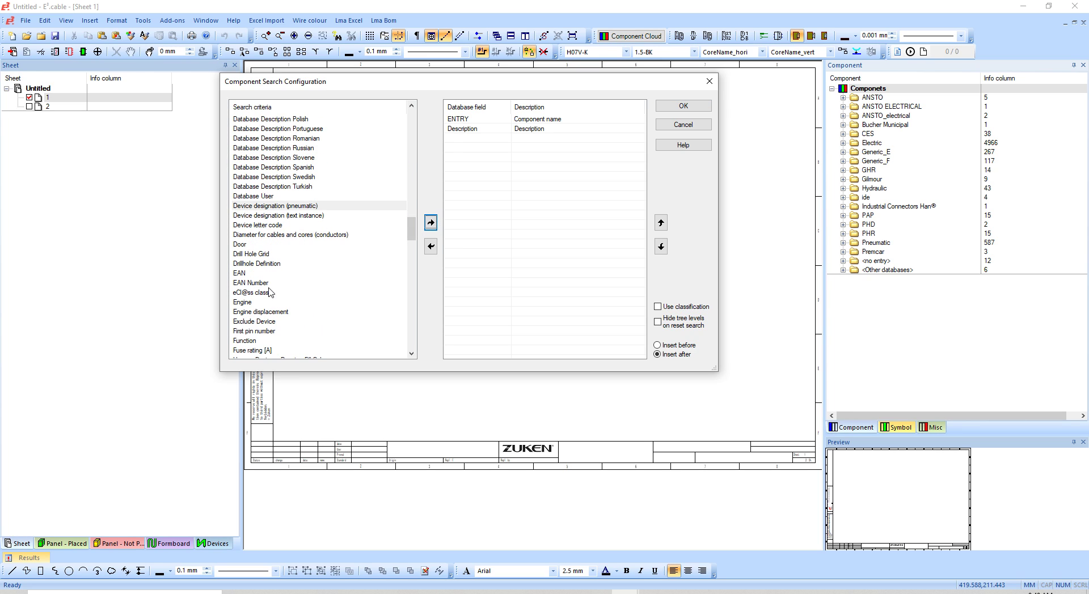
click(268, 291)
scroll(269, 288, down, 20)
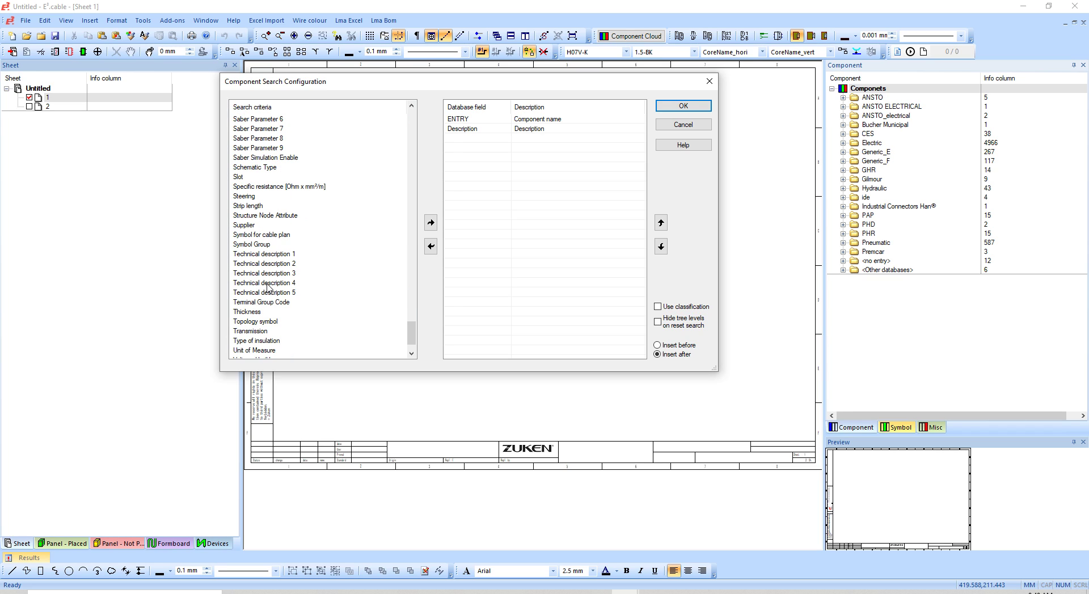
click(245, 225)
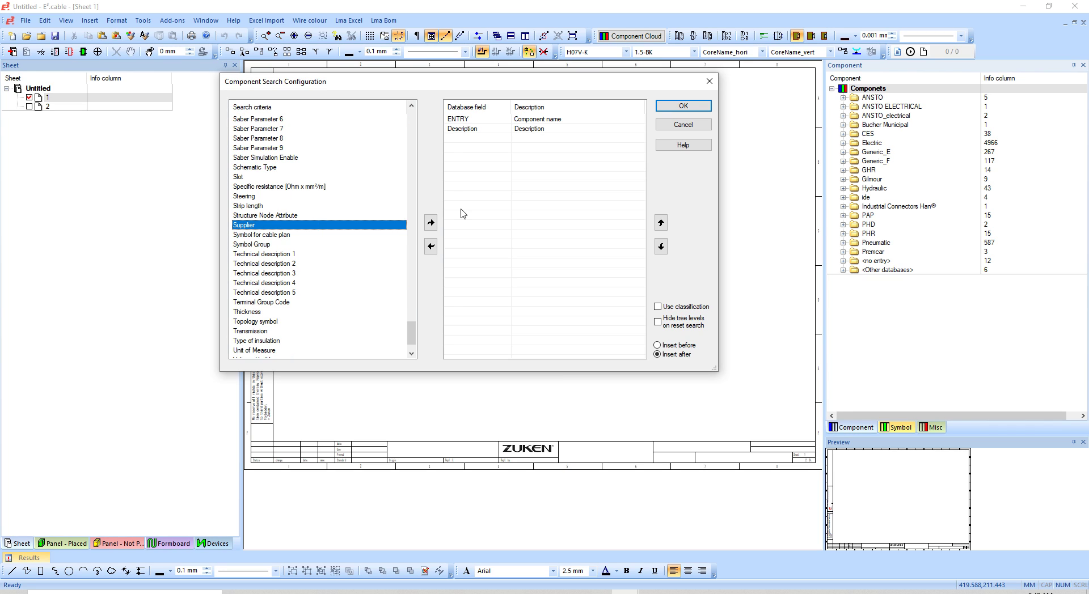
click(432, 223)
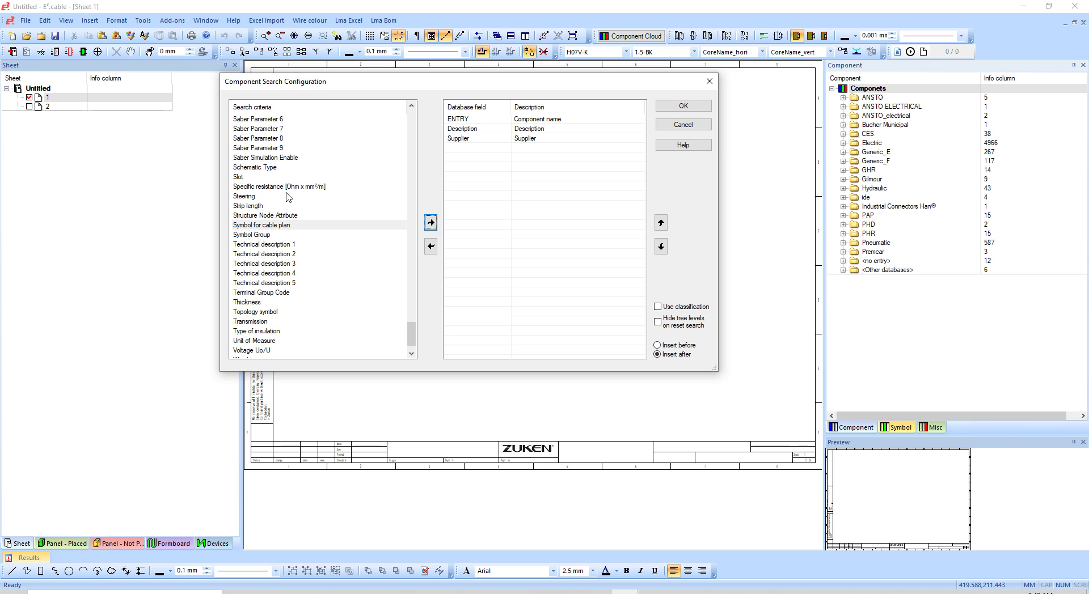
scroll(261, 340, up, 20)
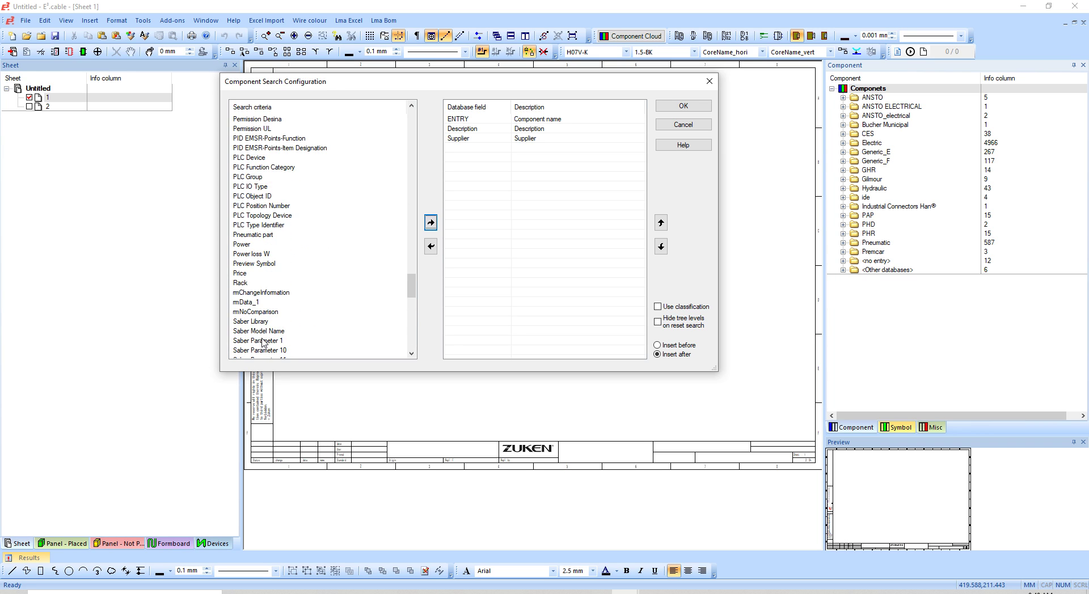
scroll(266, 318, up, 20)
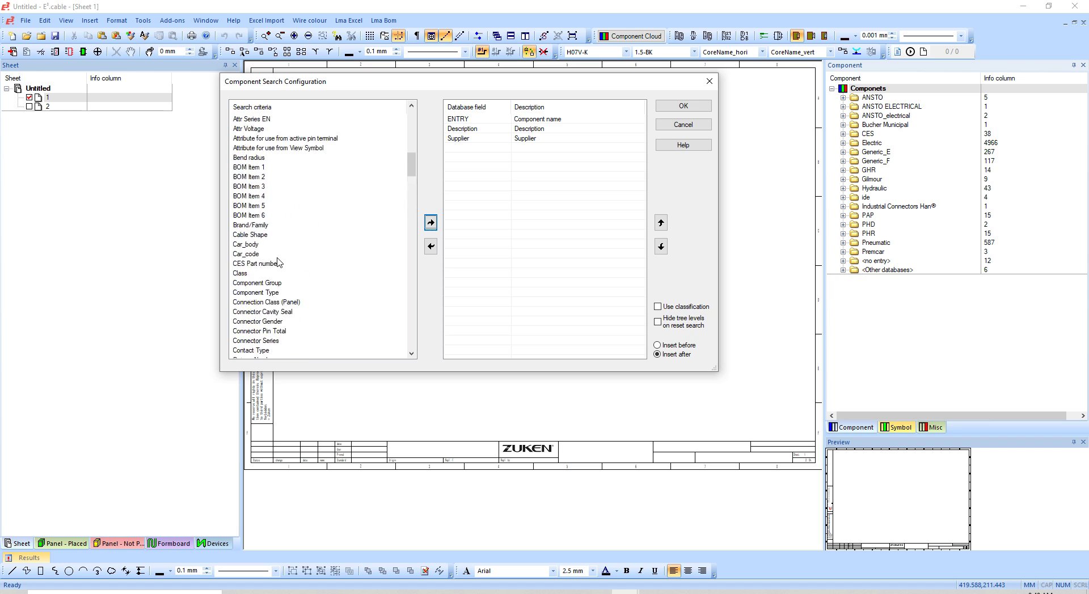
scroll(264, 198, up, 7)
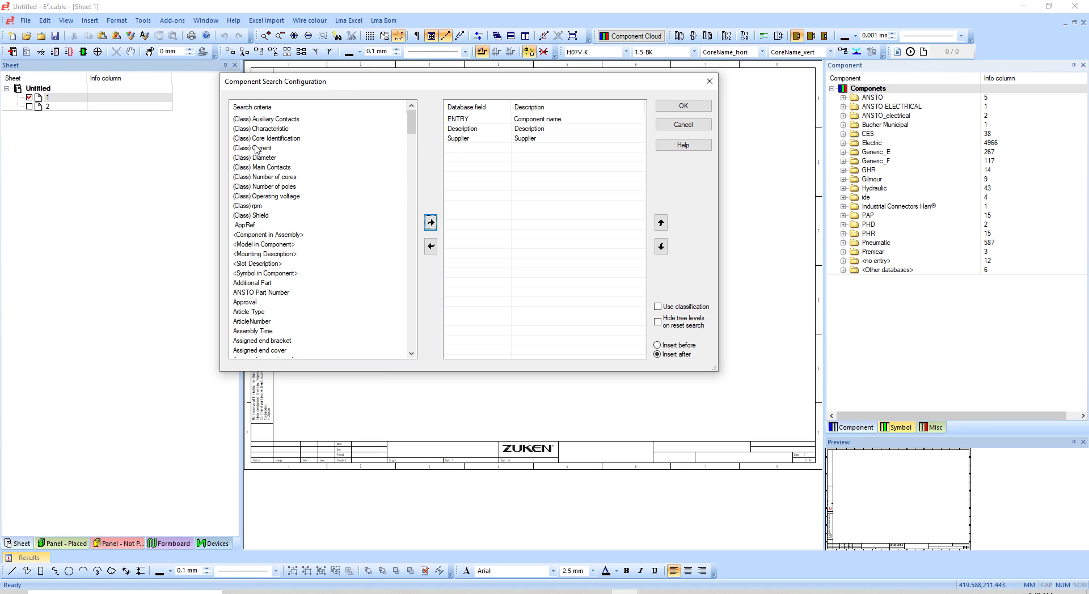
Apply the component search fields, then add Symbol name as the symbol library search criterion
click(698, 107)
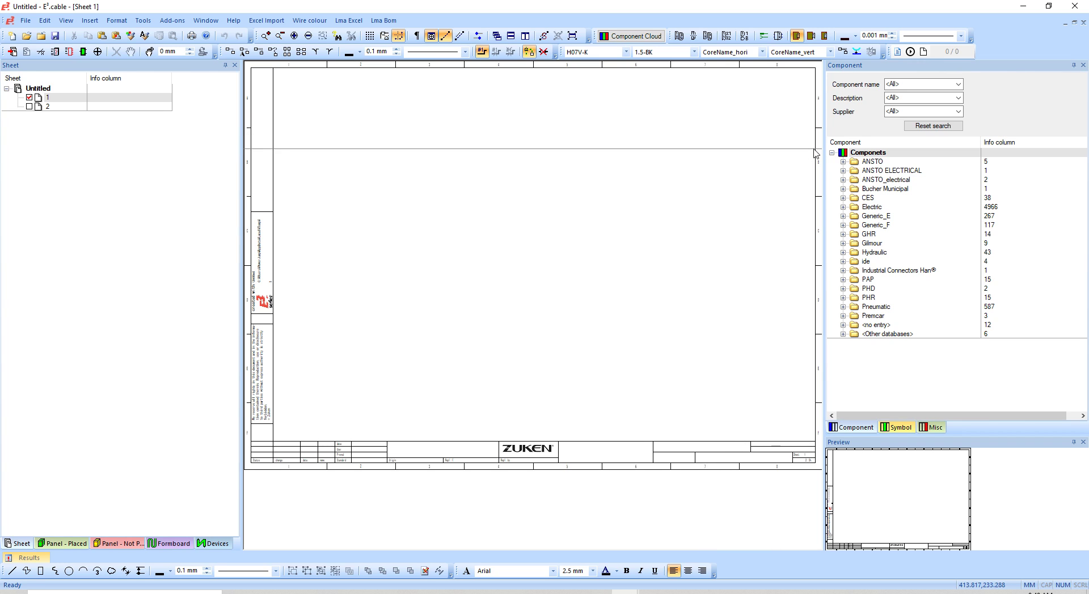
click(902, 428)
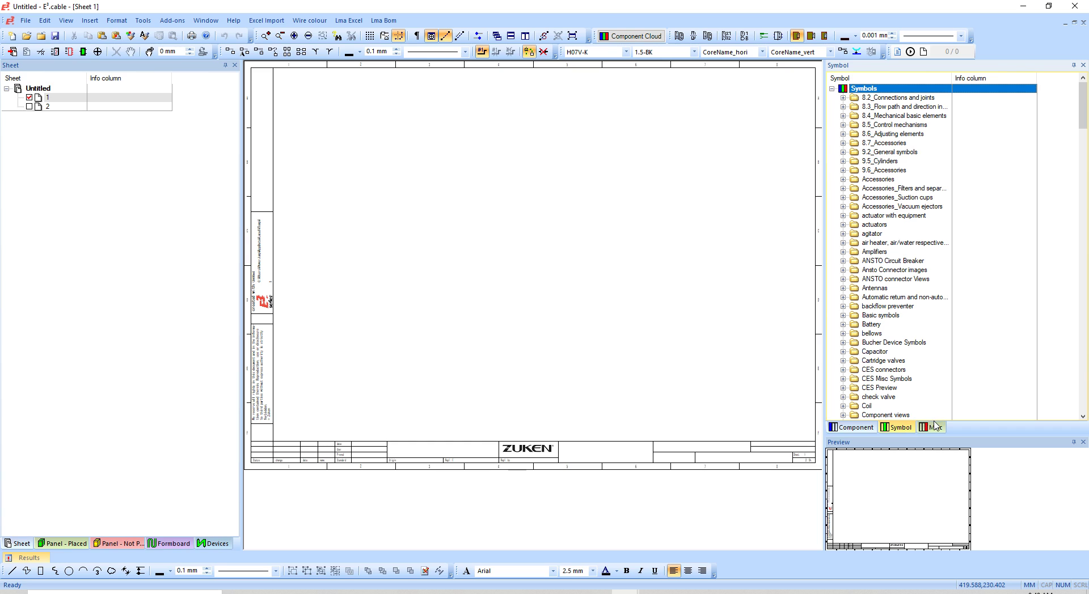
right_click(865, 89)
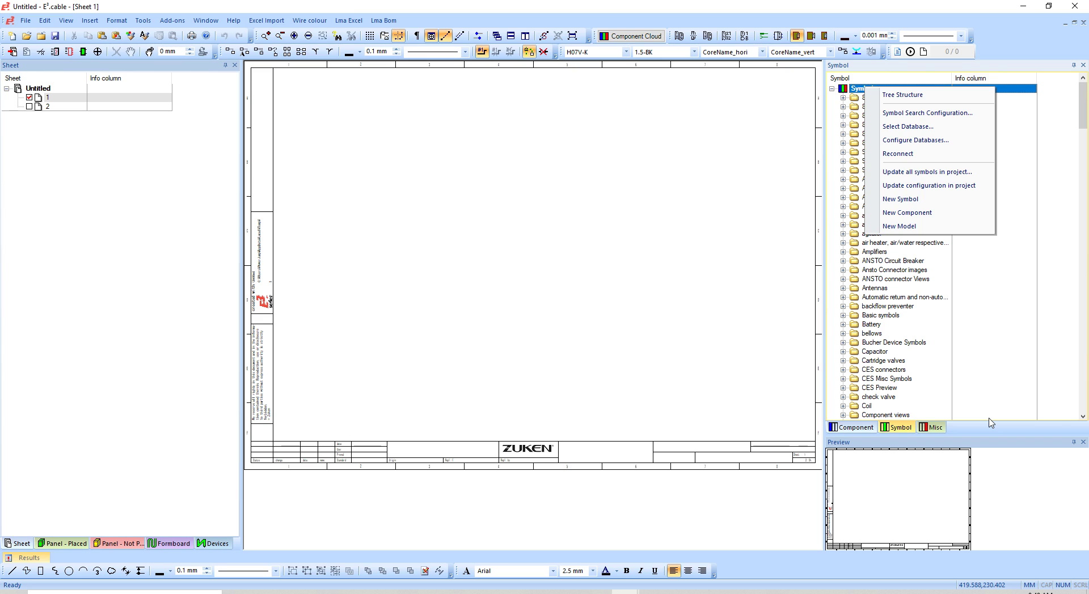
click(938, 114)
click(287, 226)
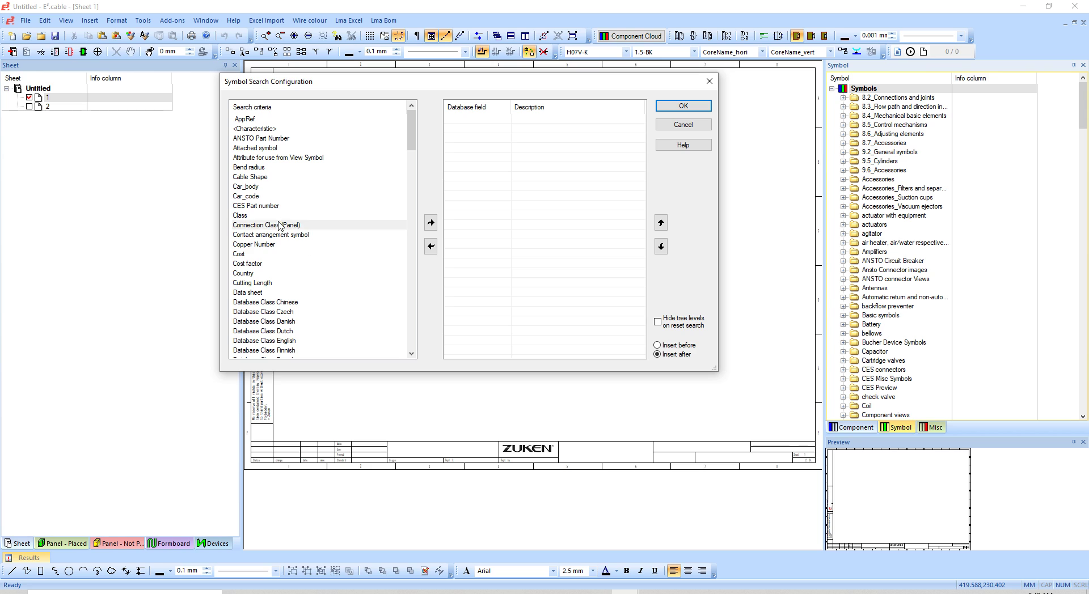
drag(412, 136, 412, 322)
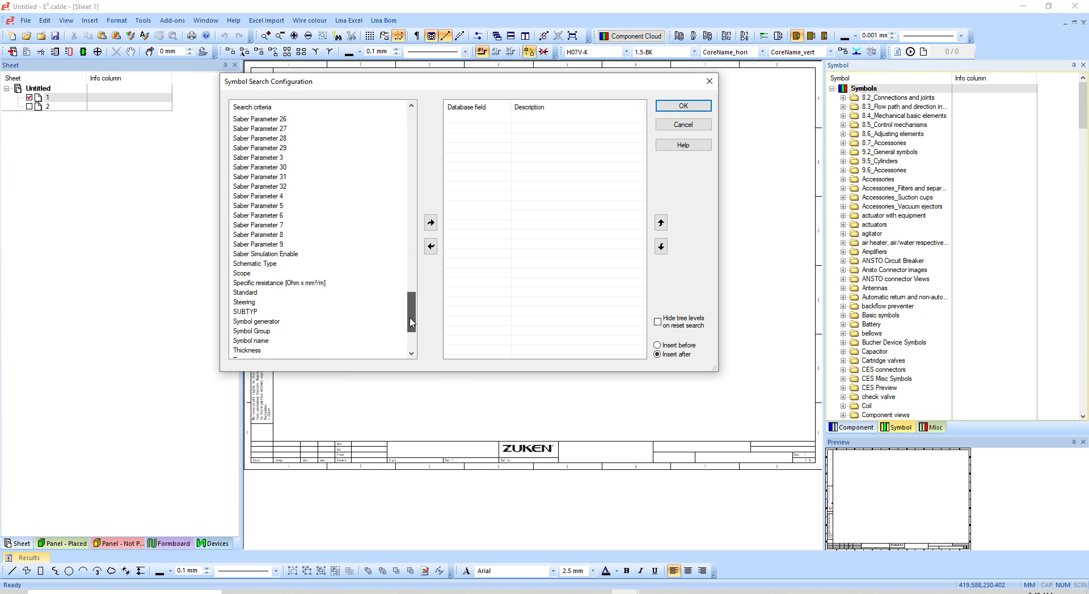
click(264, 342)
click(431, 223)
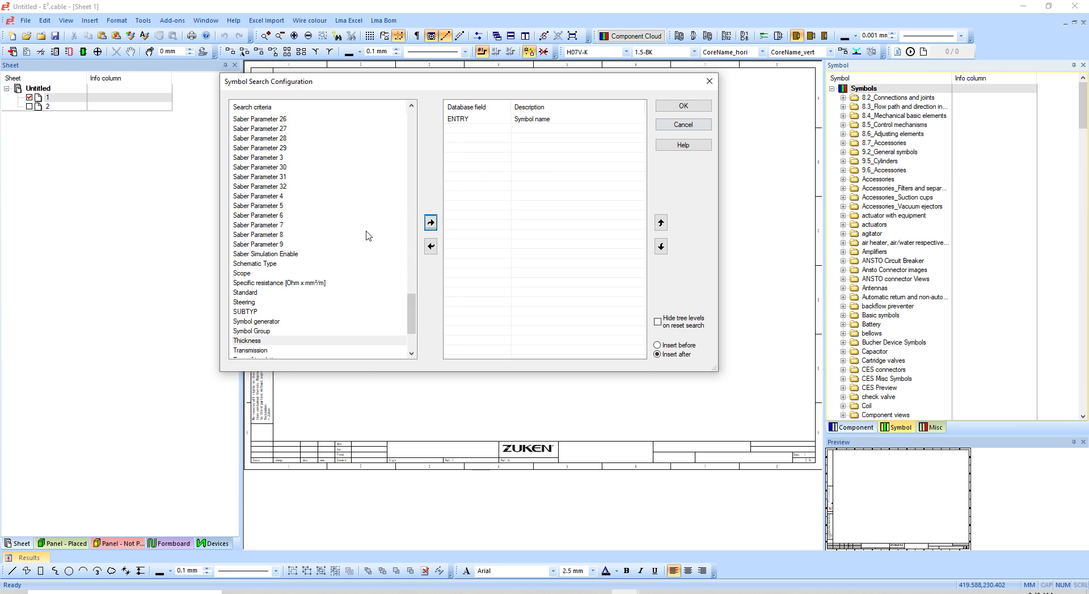
scroll(318, 284, up, 13)
click(698, 109)
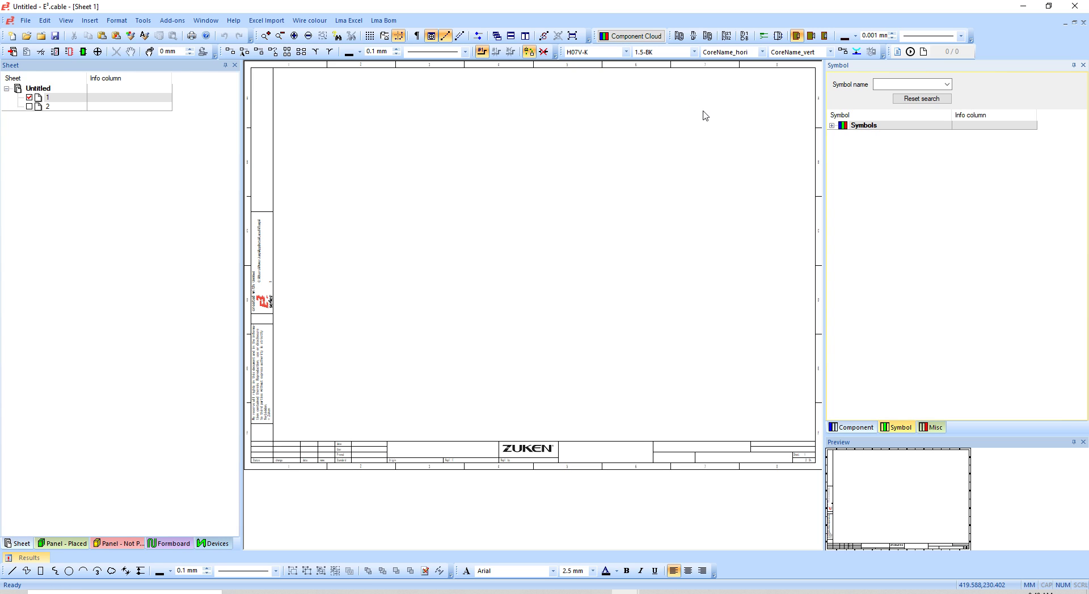
Check the Misc symbols library, then return to the component library
click(935, 427)
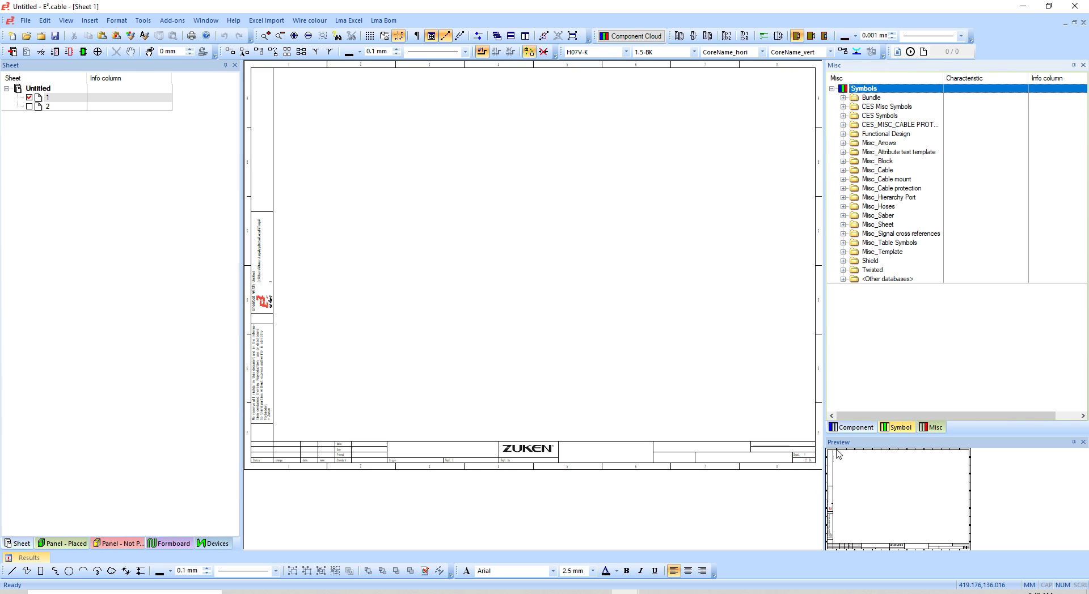
click(852, 429)
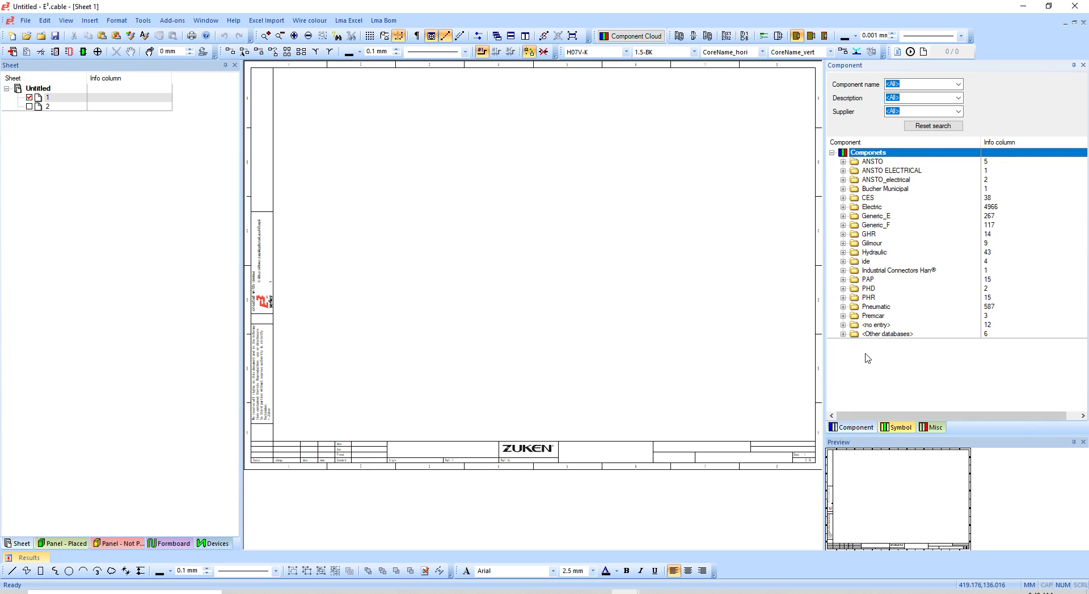
click(797, 362)
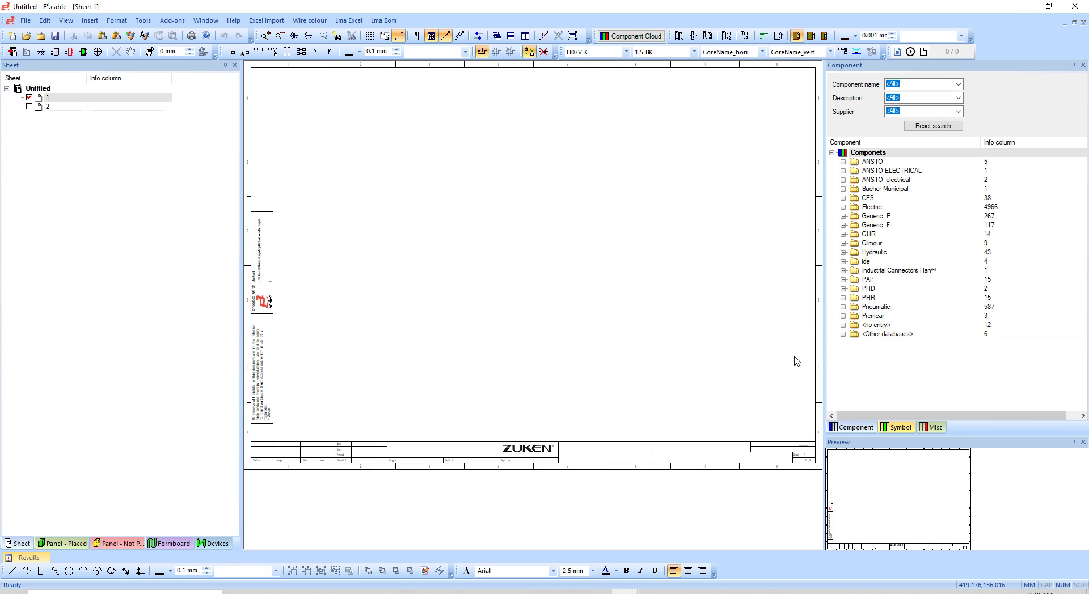
right_click(876, 153)
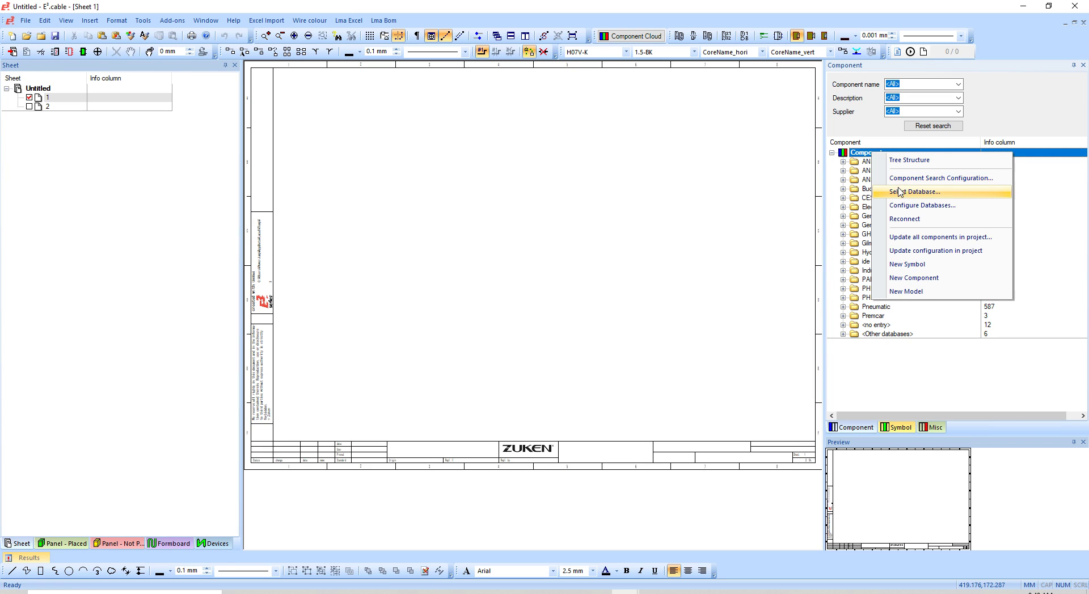
click(902, 192)
click(472, 114)
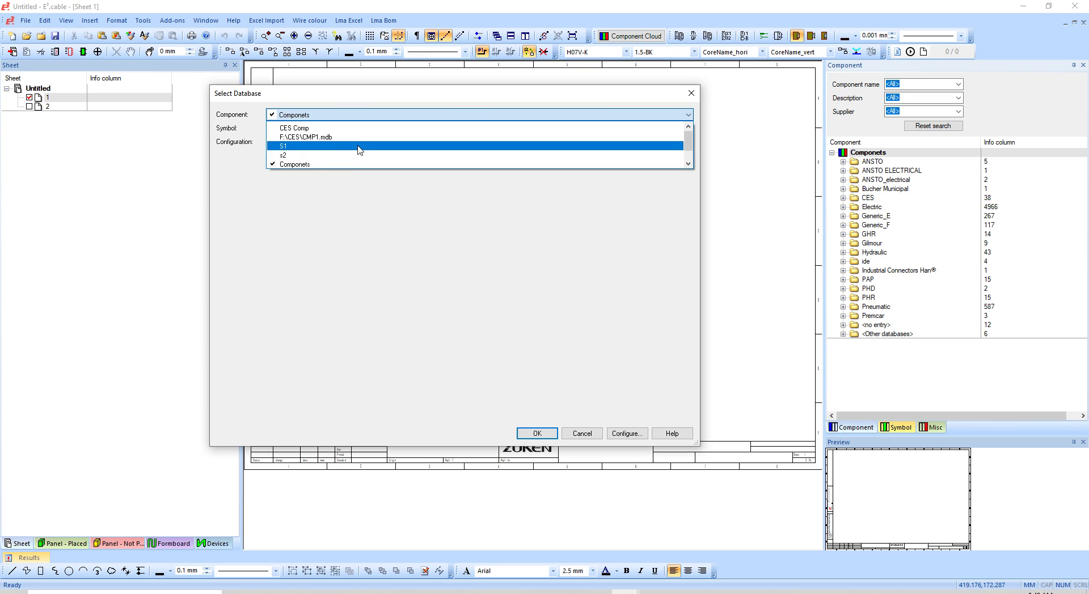
click(280, 229)
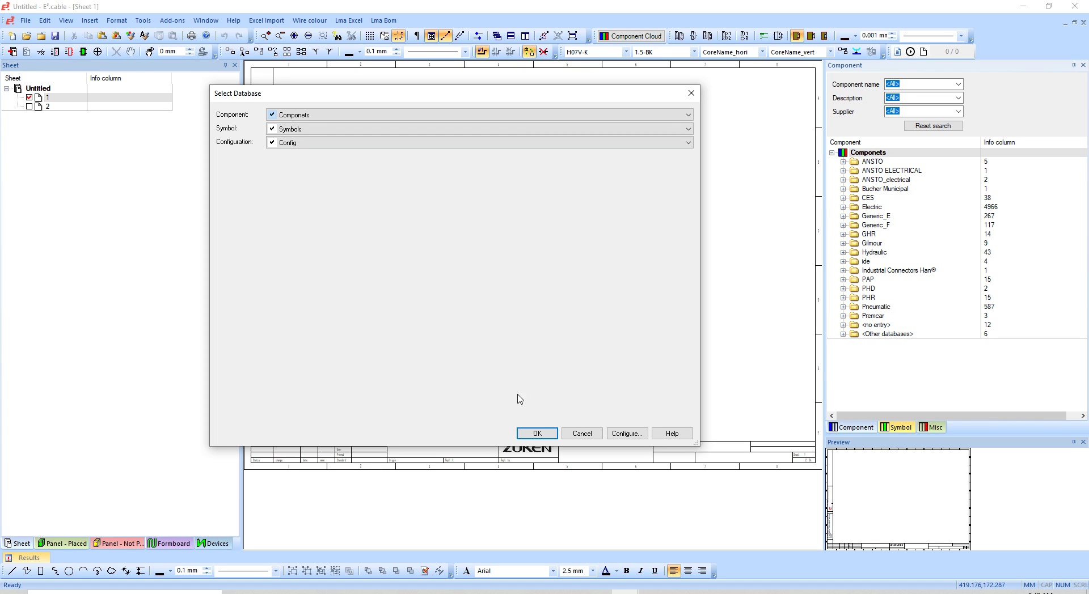
click(537, 434)
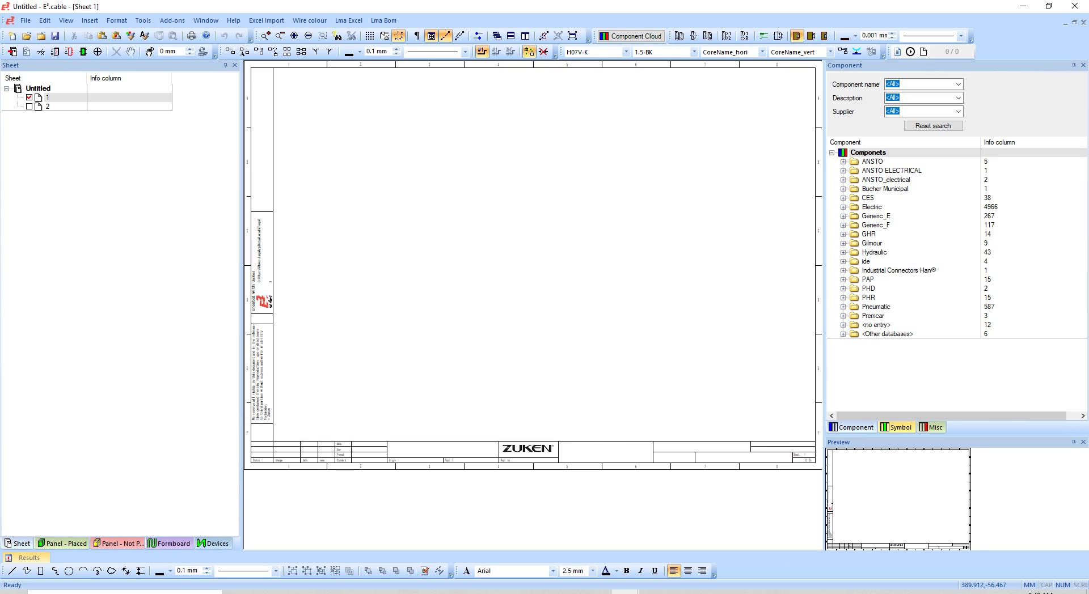